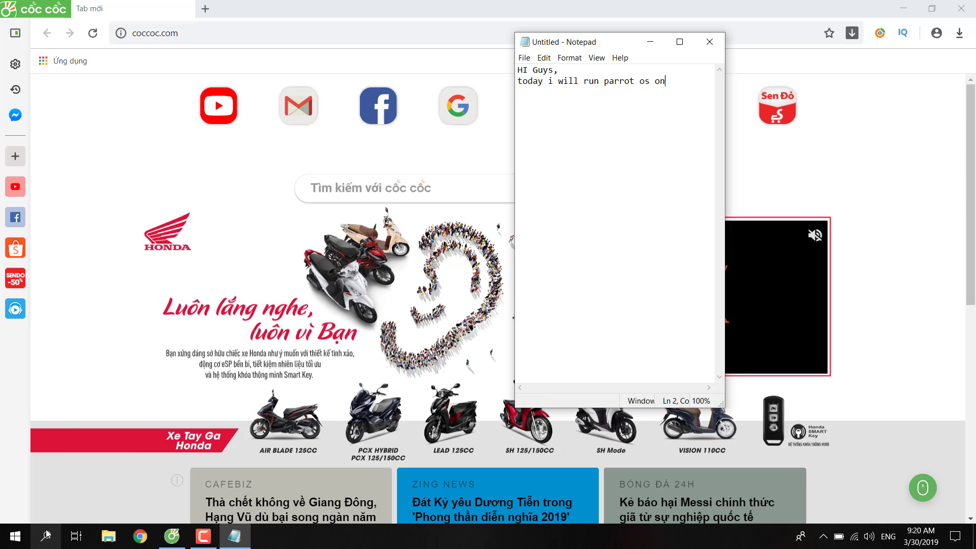
End the note's line with 'on vmware', add 'Note: I will run setted up versions', then minimize Notepad.
text(are)
key(BackSpace)
key(BackSpace)
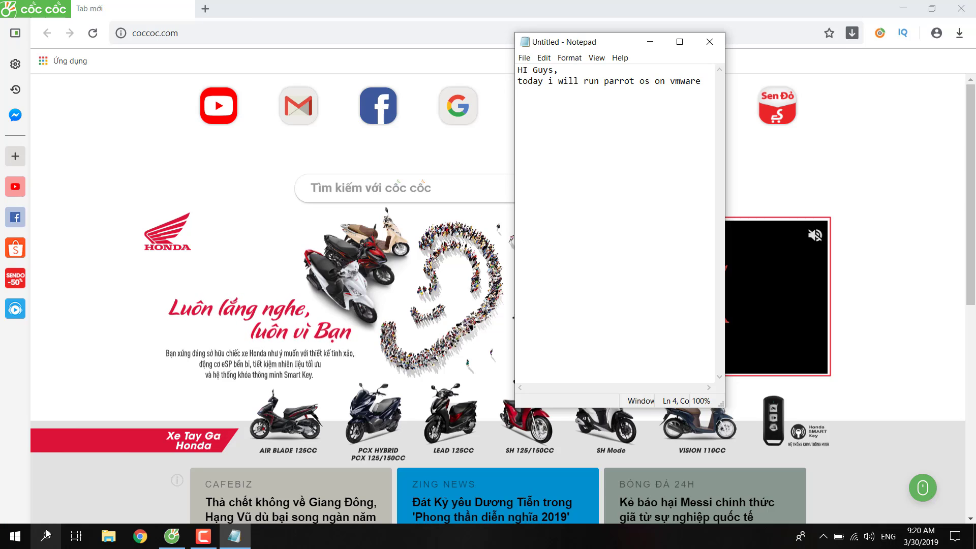
text(Note: I wi)
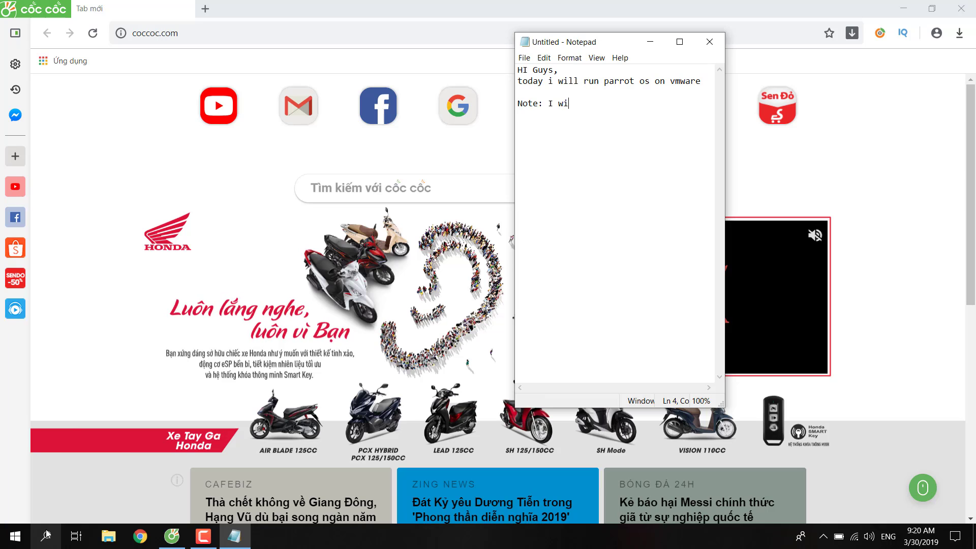
text(ll ru)
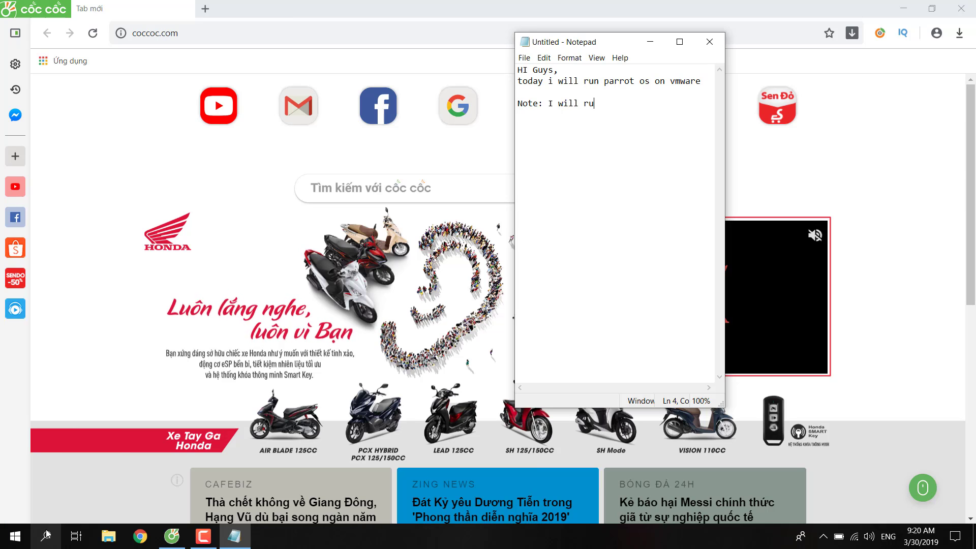
text(n)
click(46, 534)
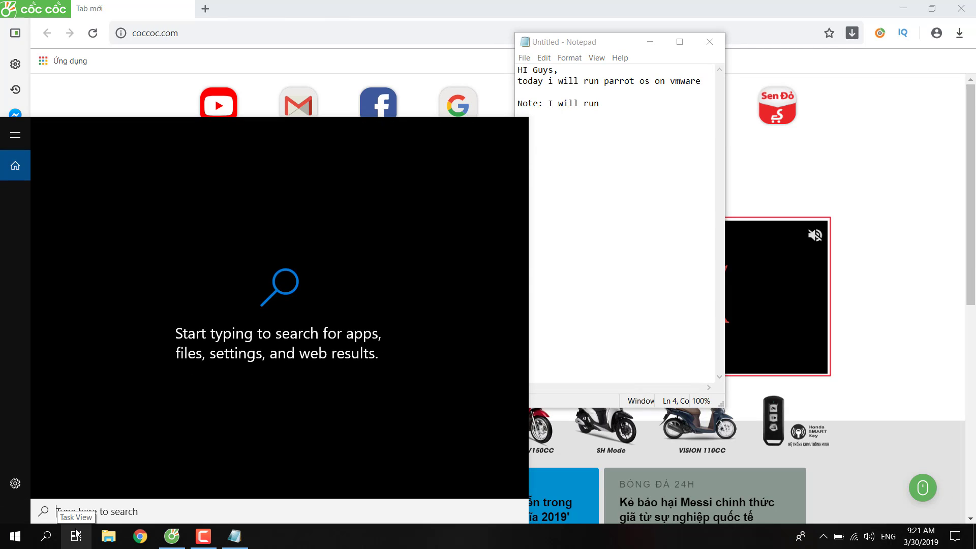
click(656, 126)
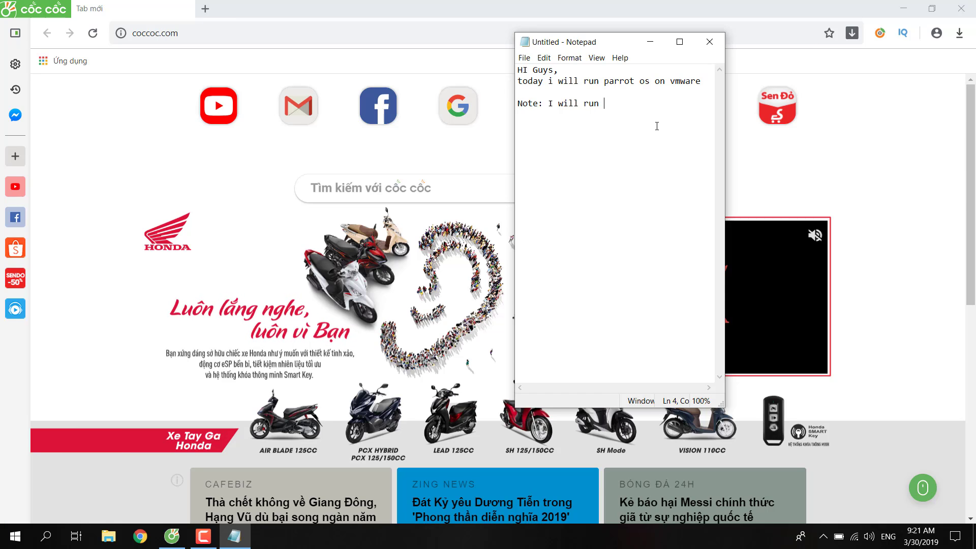
text(sette)
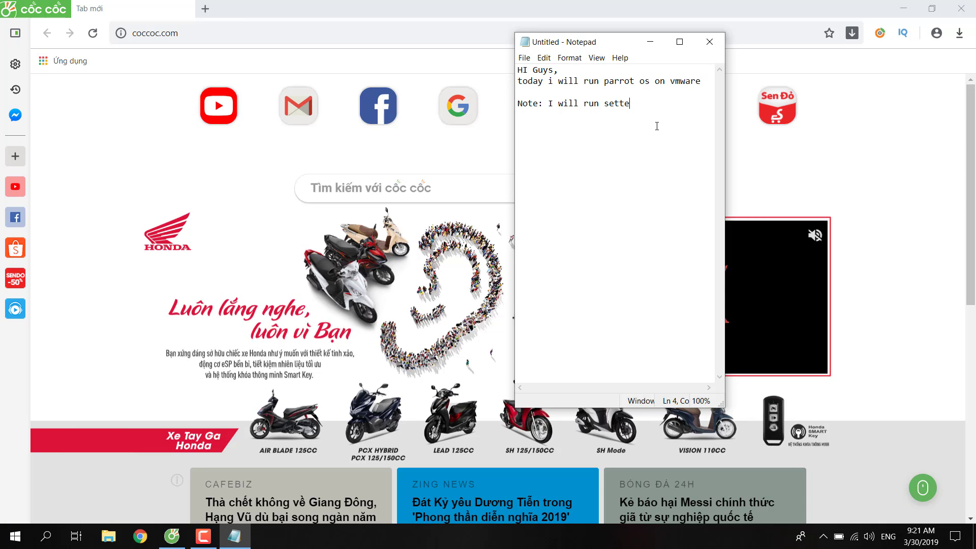
text(d up )
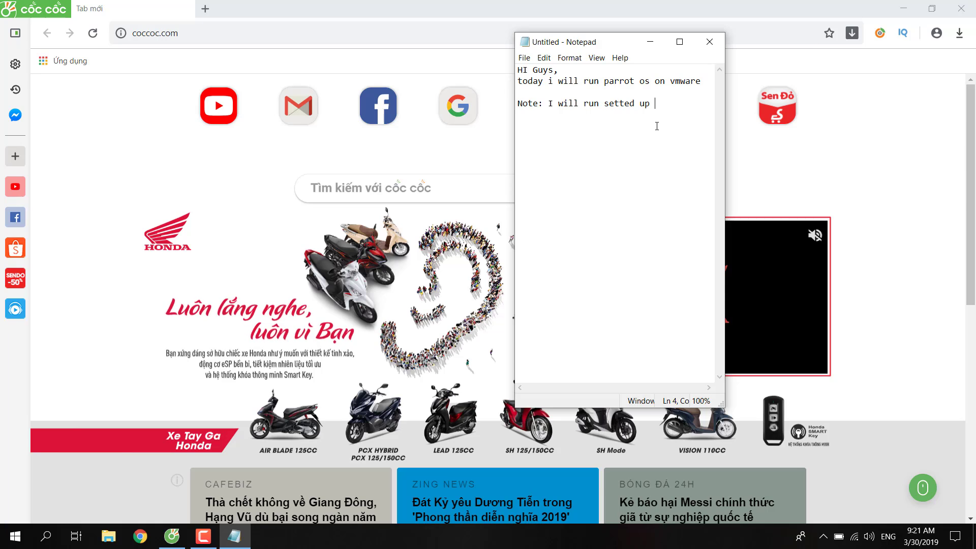
text(ve)
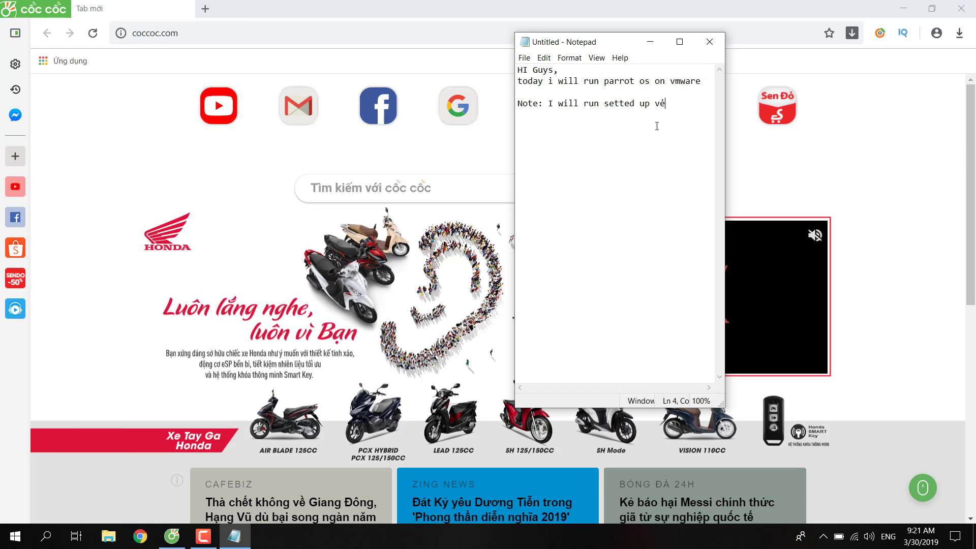
text(rsions)
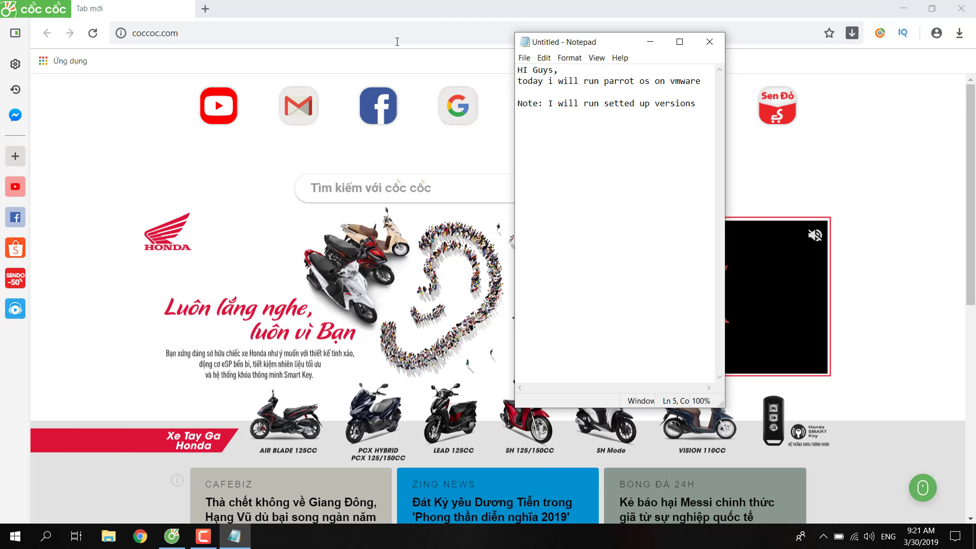
click(652, 45)
Search Google for 'parrot os vmware' and pick the OSBoxes Parrot Security OS VM Images result.
click(204, 536)
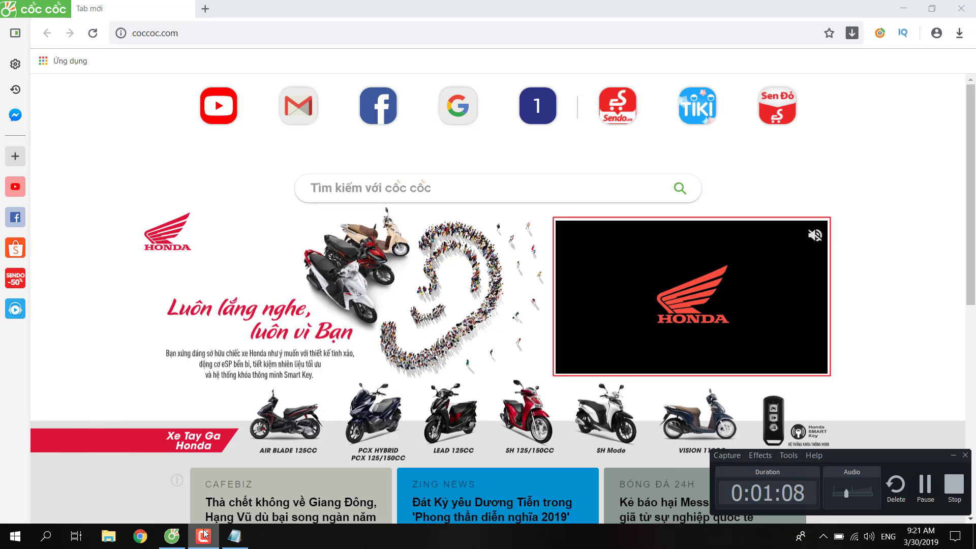
click(267, 33)
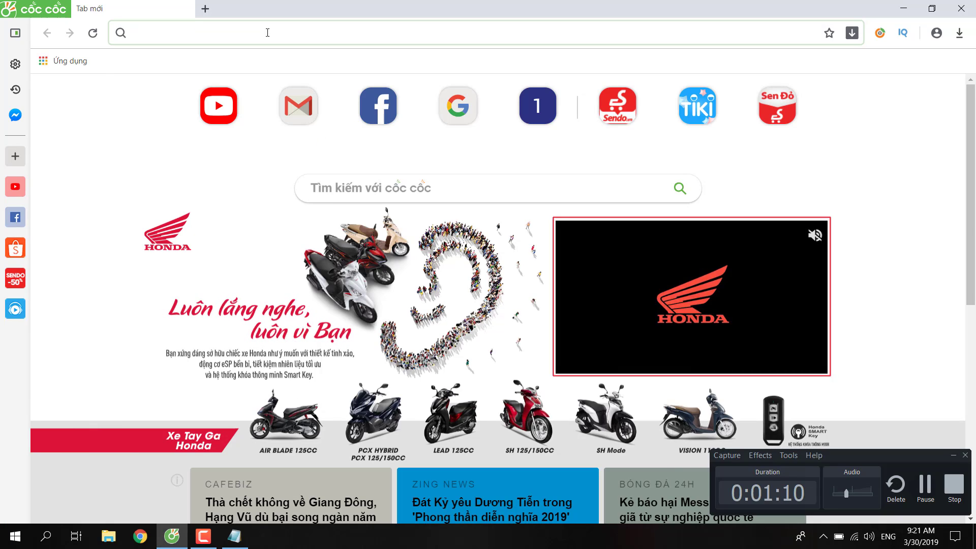
text(parrot)
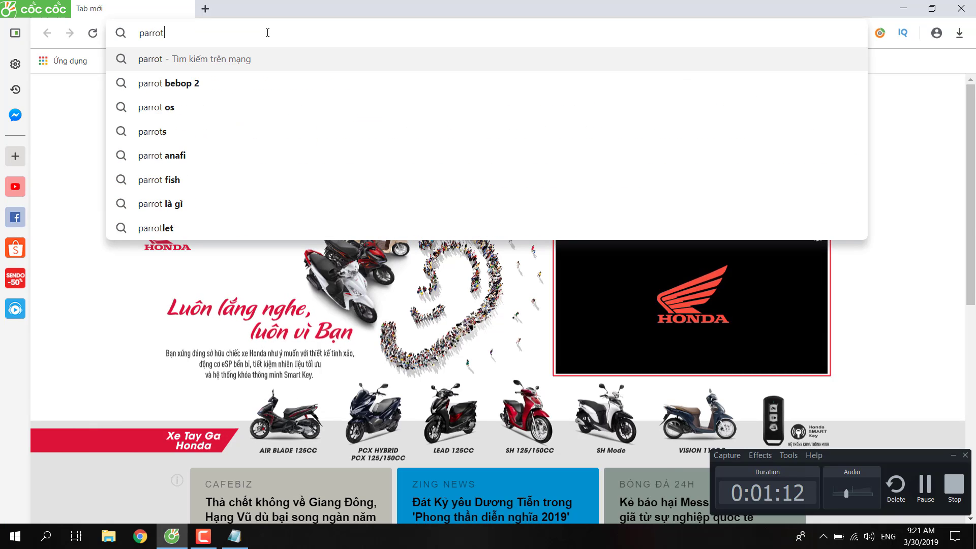
text( os vm)
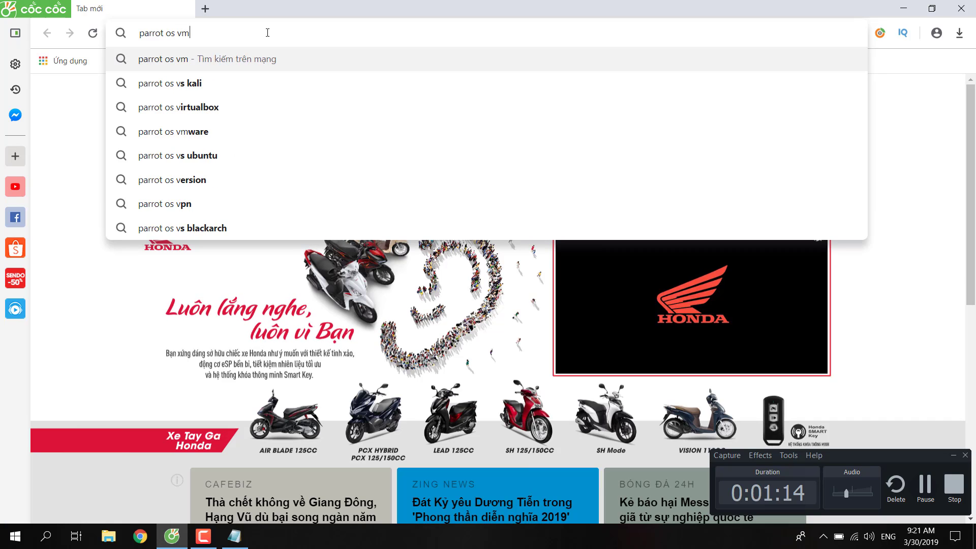
text(ware)
key(Return)
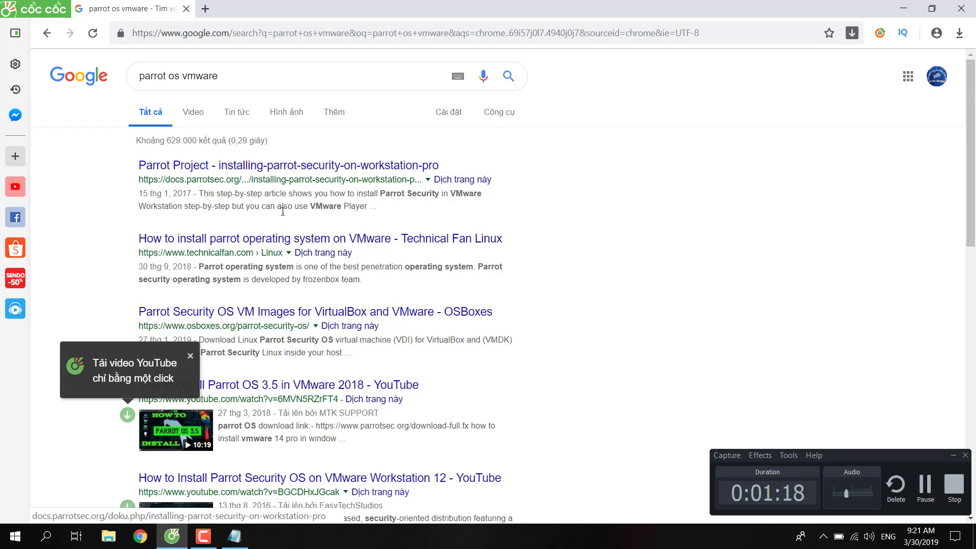
scroll(287, 230, down, 1)
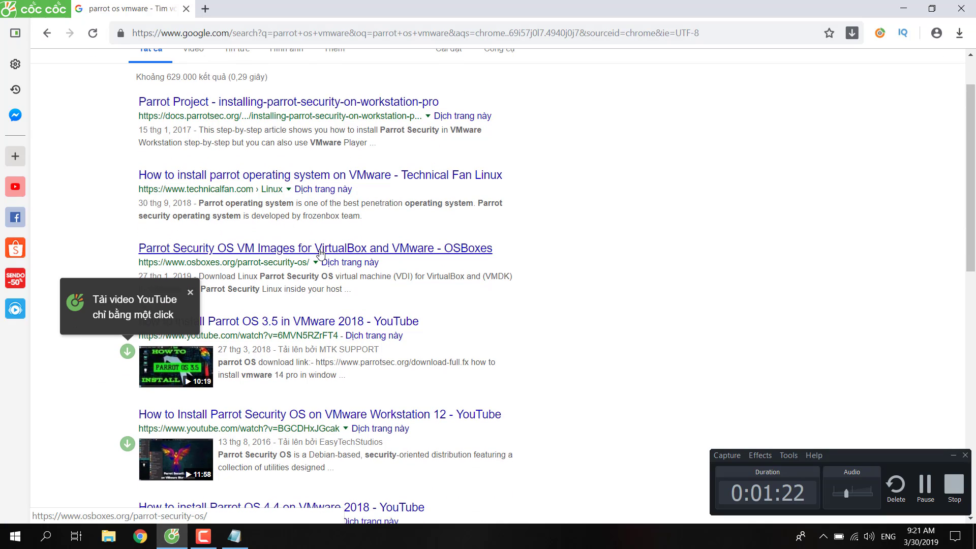
drag(320, 254, 468, 250)
Load the OSBoxes Parrot Security OS page, decline translation, and scroll to the Parrot 4.5 downloads.
click(468, 250)
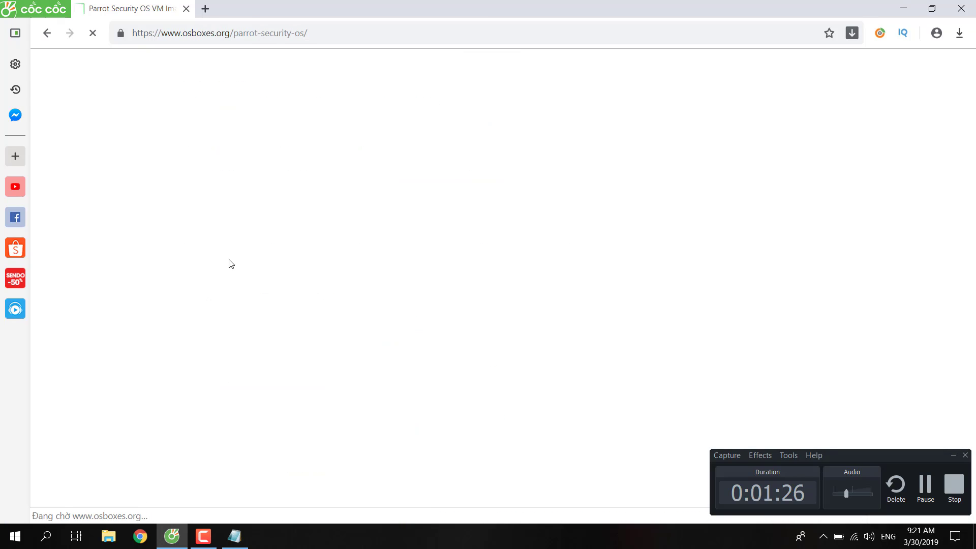
click(954, 457)
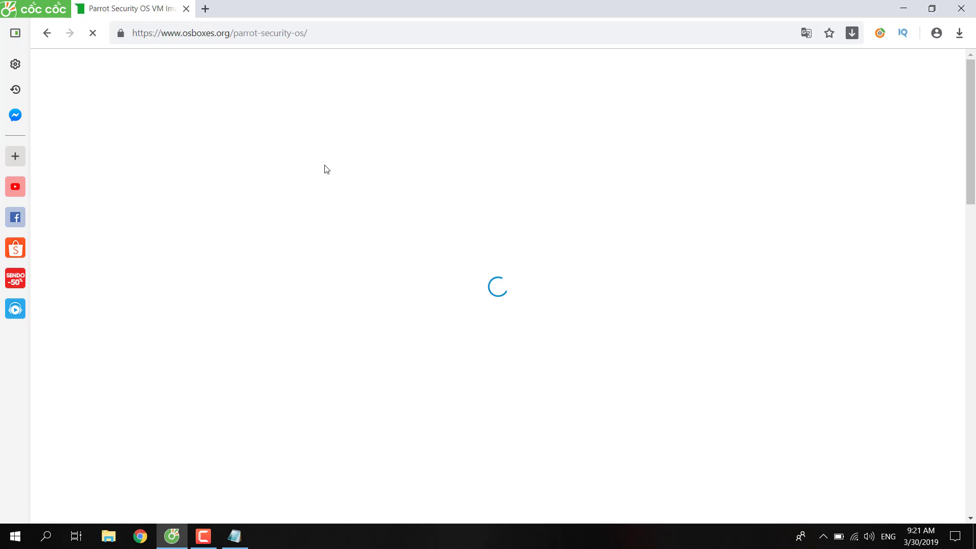
click(845, 62)
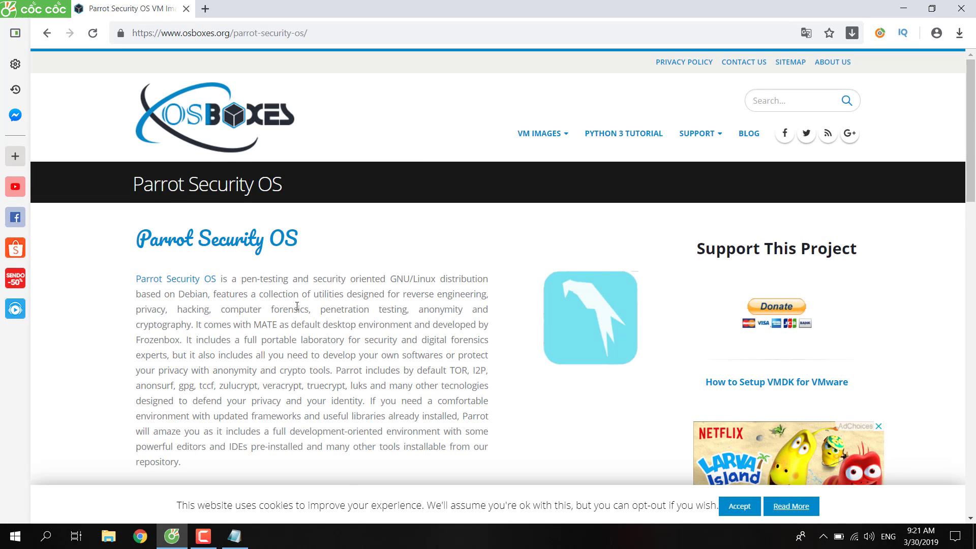
scroll(297, 307, down, 3)
scroll(297, 307, down, 2)
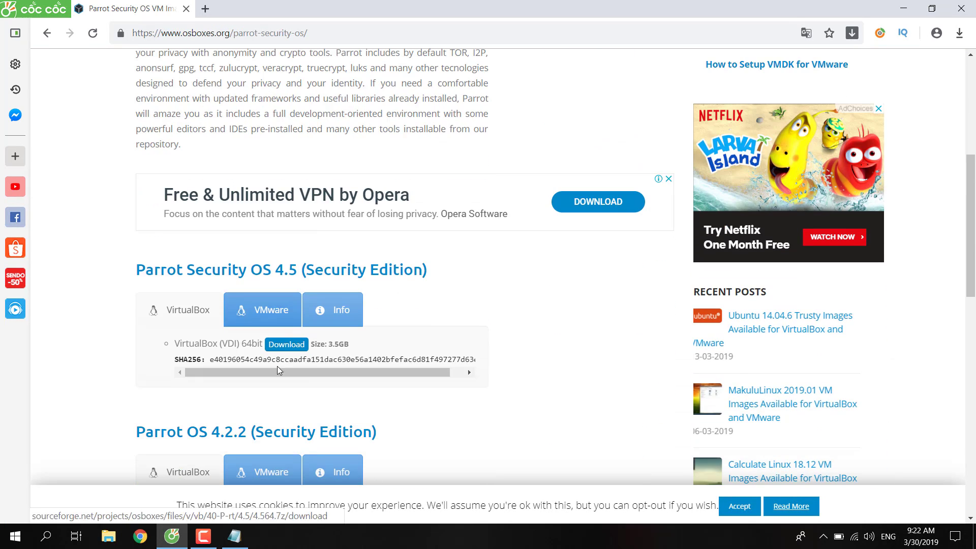
drag(276, 370, 392, 368)
drag(288, 376, 274, 377)
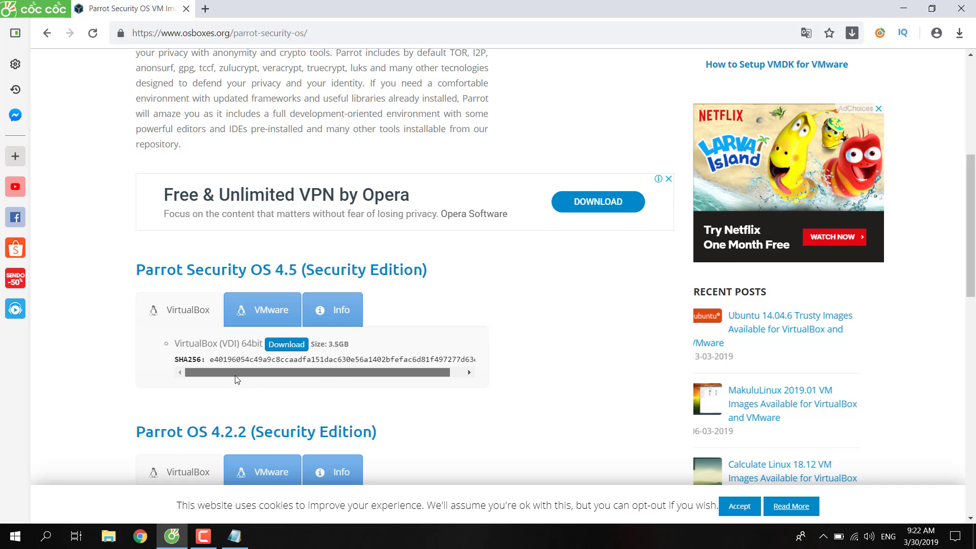
scroll(274, 305, down, 3)
Show the Parrot 4.5 VMware download, copy the page address, and bring Notepad back maximized.
click(274, 175)
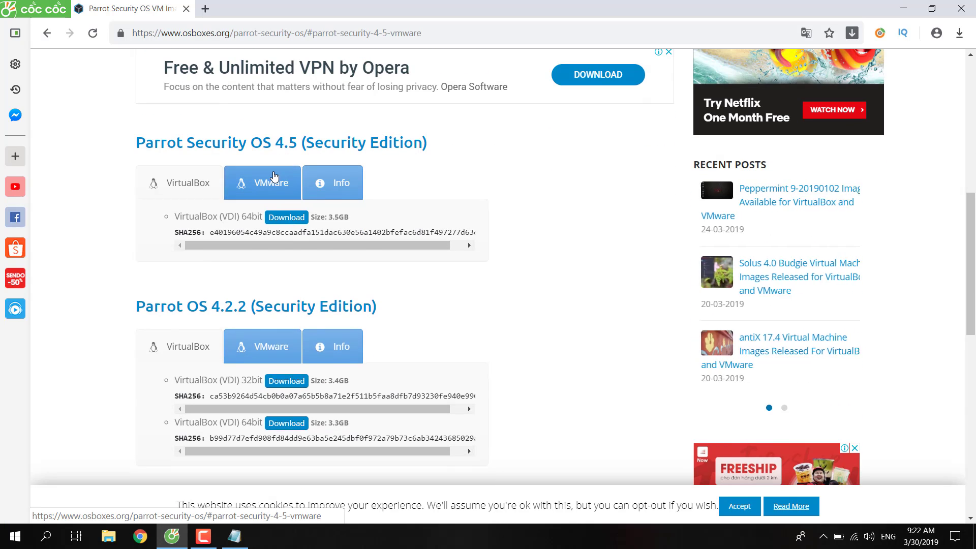
click(334, 180)
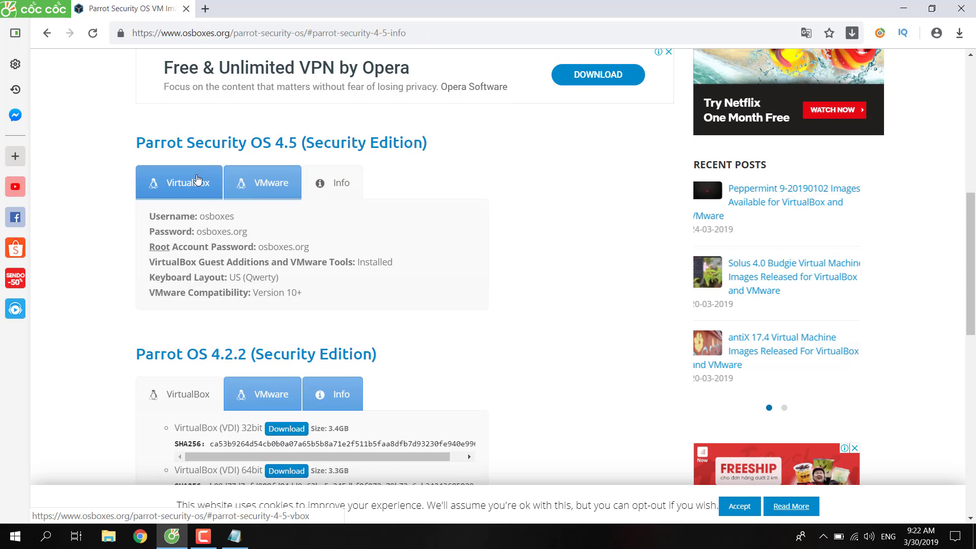
click(180, 183)
click(266, 183)
click(317, 32)
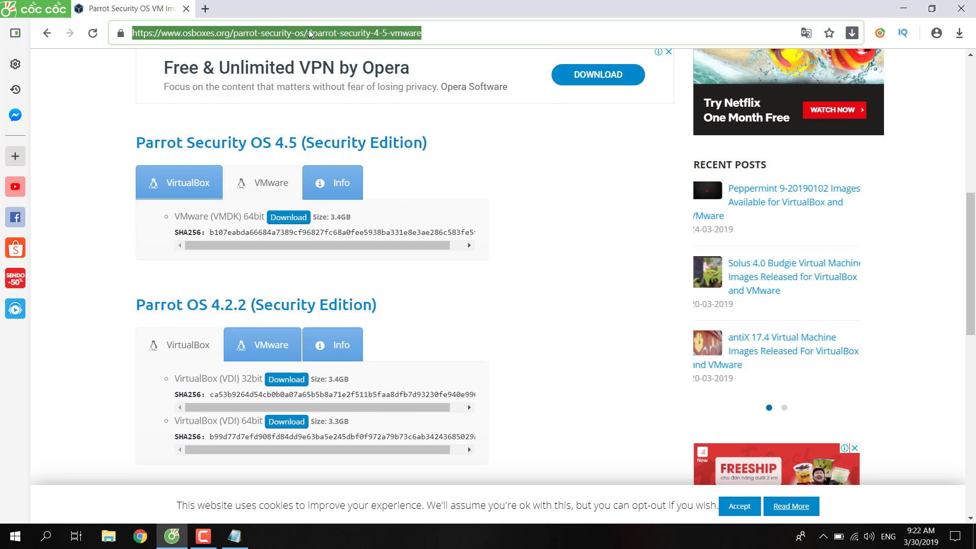
right_click(307, 28)
click(326, 96)
click(234, 536)
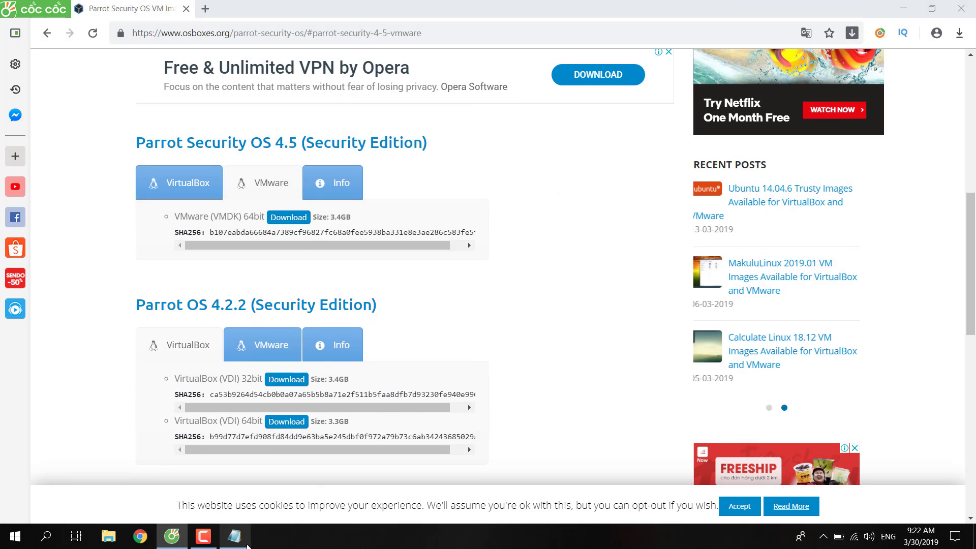
click(682, 38)
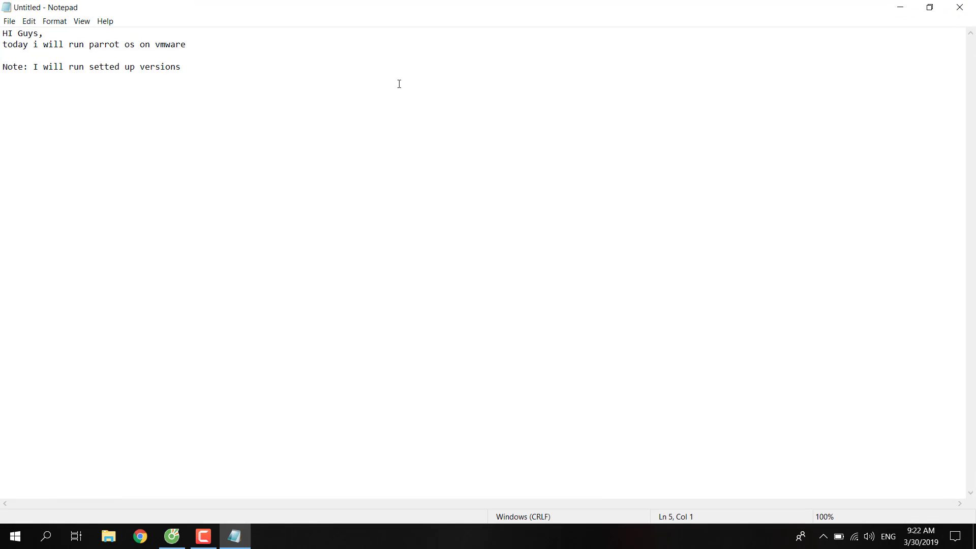
Add 'On this have 2 product:' with '+ Virtual box' and '+ Vmware' lines, then paste the osboxes link.
text(On this have 2 product)
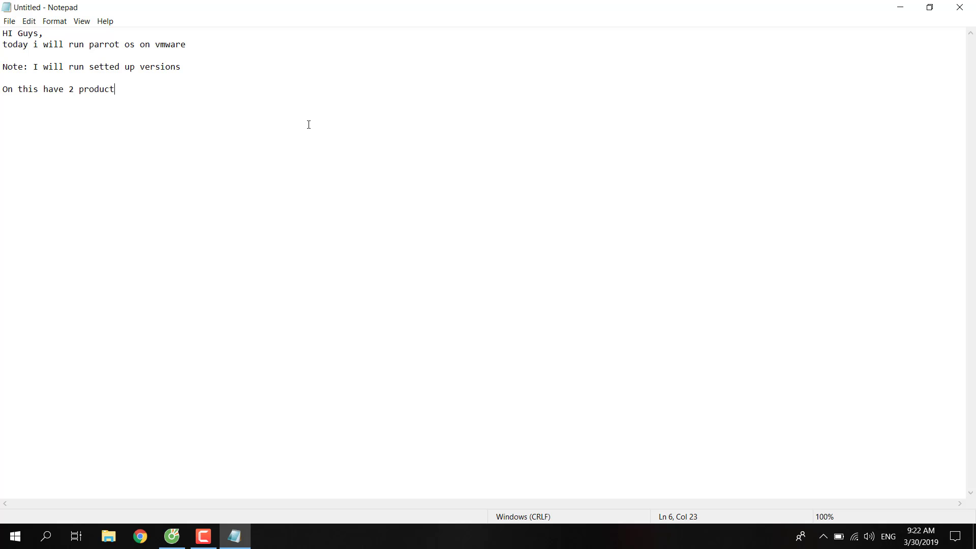
text(:)
key(Return)
text(+ Virtual bõx)
key(Return)
text(+ Vmưa)
text(are)
key(ctrl+v)
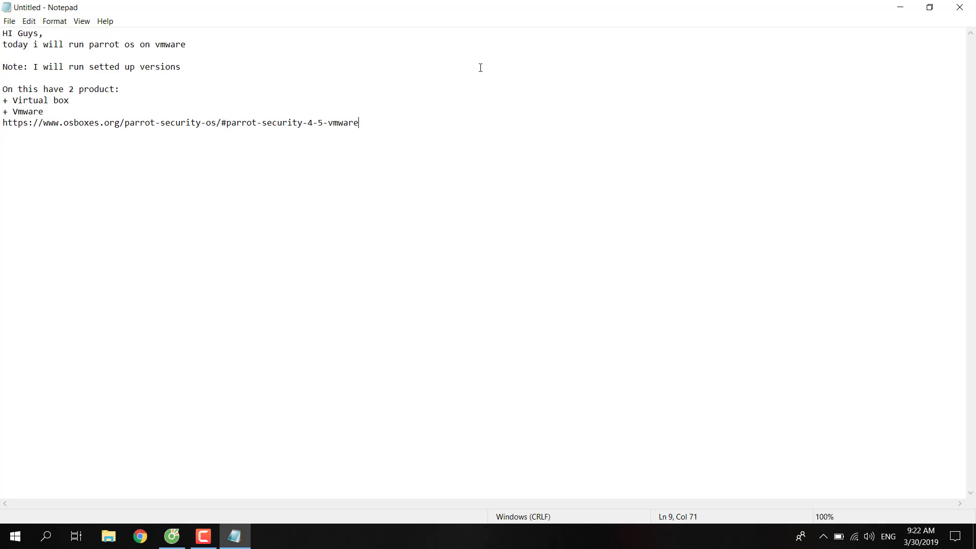
Copy the Parrot Security OS 4.5 default login details from the osboxes Info tab, then return to Notepad.
click(172, 537)
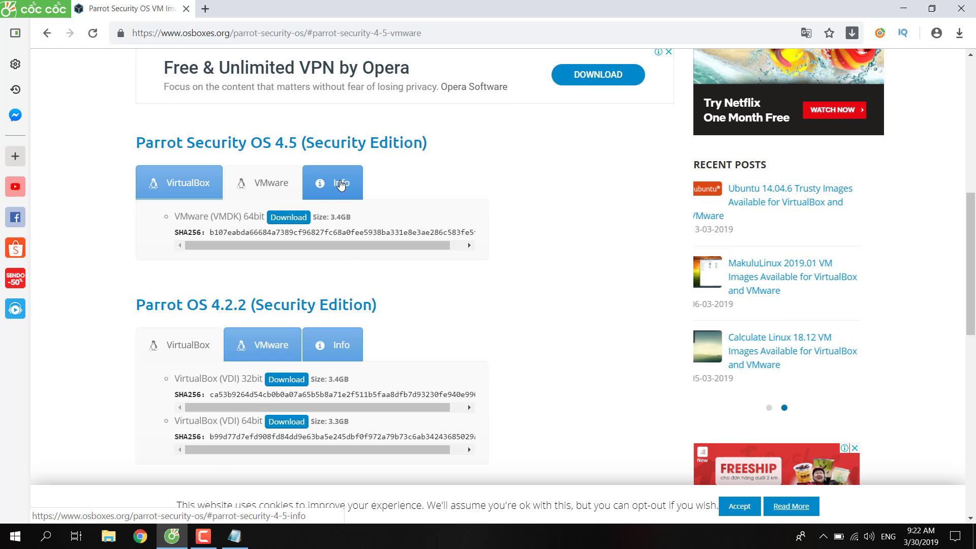
click(333, 183)
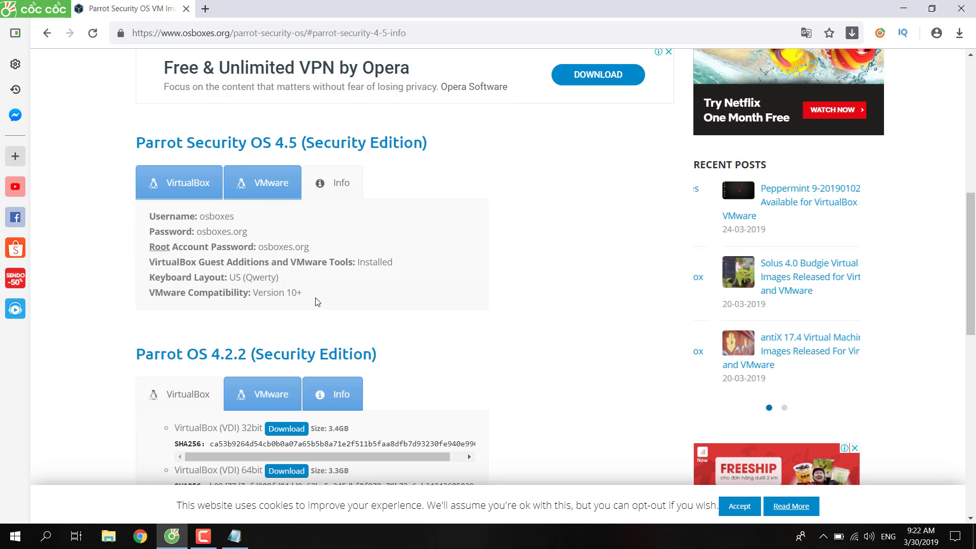
drag(317, 291, 149, 214)
right_click(176, 214)
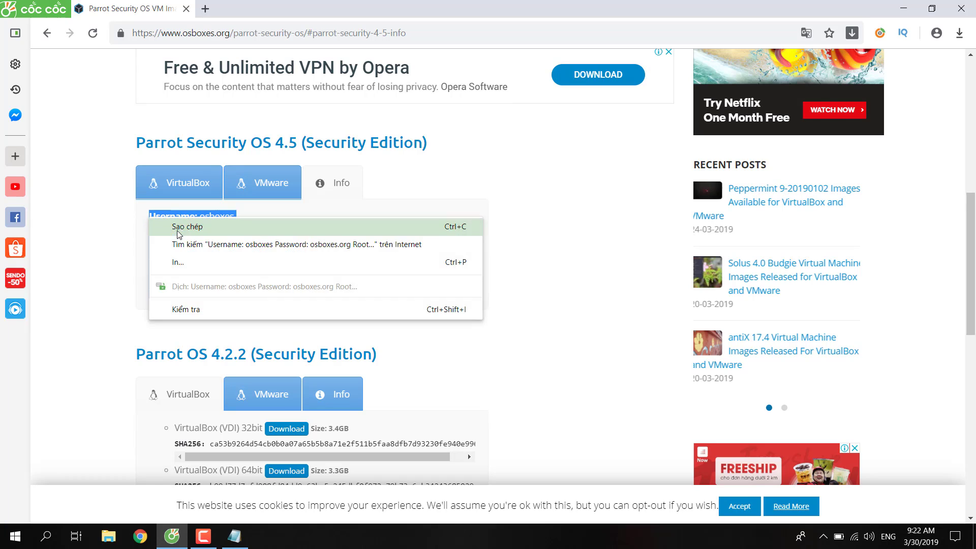
click(207, 224)
click(243, 544)
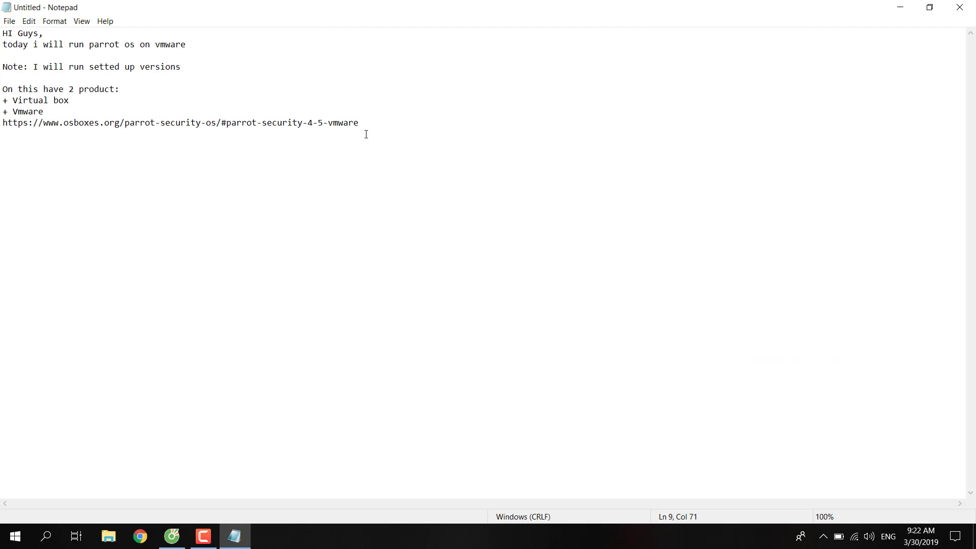
Paste the copied Parrot 4.5 credentials into the notes and add an 'Info login' heading.
key(Return)
key(Return)
key(ctrl+v)
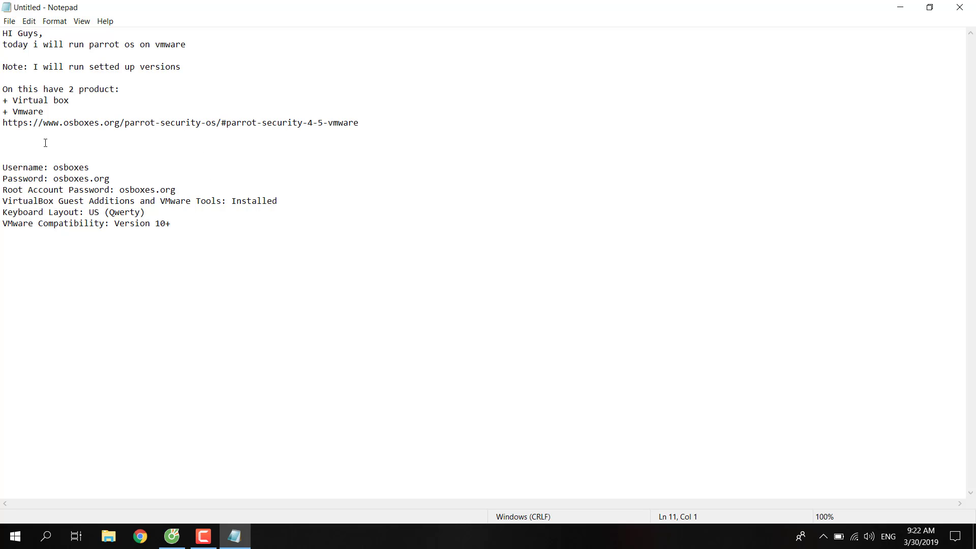
text(Below)
key(BackSpace)
key(BackSpace)
key(BackSpace)
text(Info login)
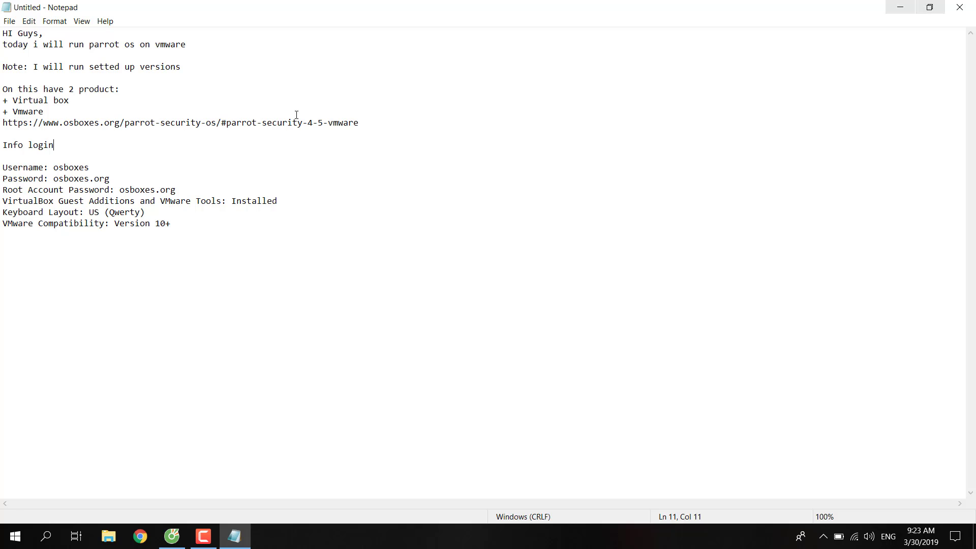
Select the Username and Root Account Password lines in the pasted credentials.
double_click(73, 169)
key(shift+Home)
click(109, 179)
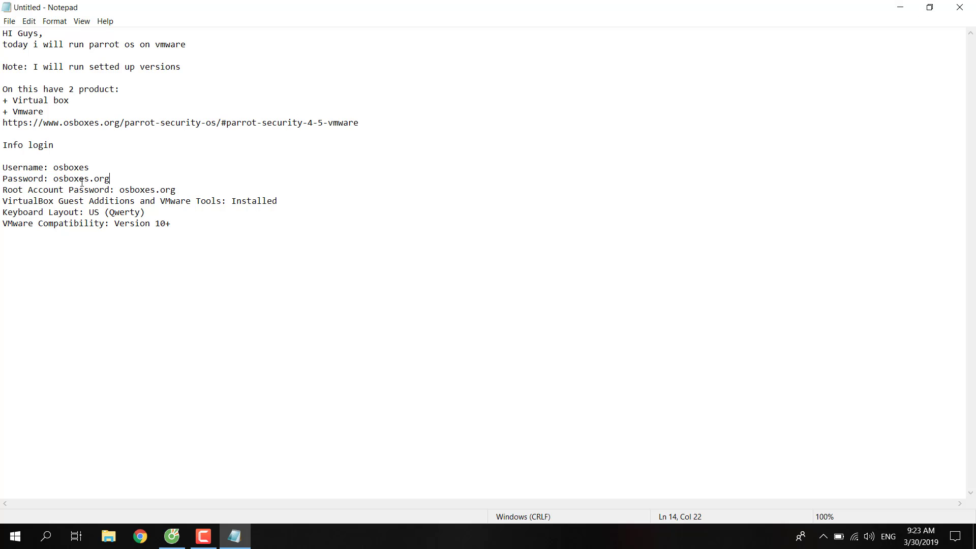
key(Right)
drag(177, 191, 2, 189)
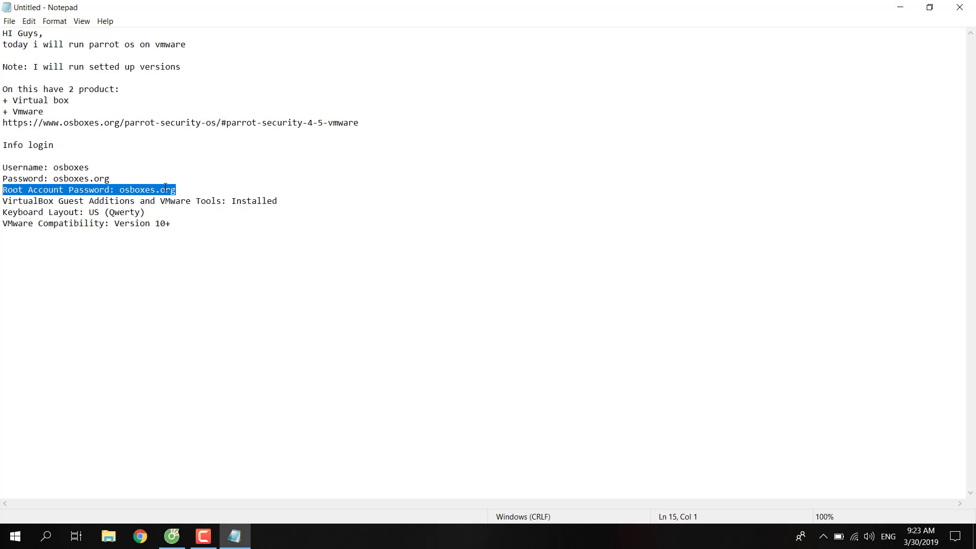
click(224, 179)
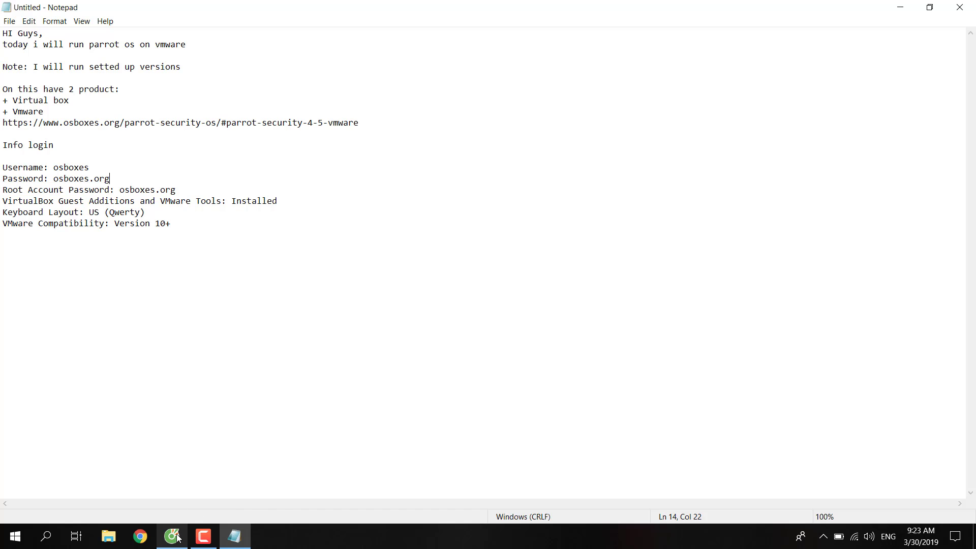
Start downloading the Parrot Security OS 4.5 VMware (VMDK) 64bit image from osboxes.org.
mouse_move(172, 536)
click(234, 471)
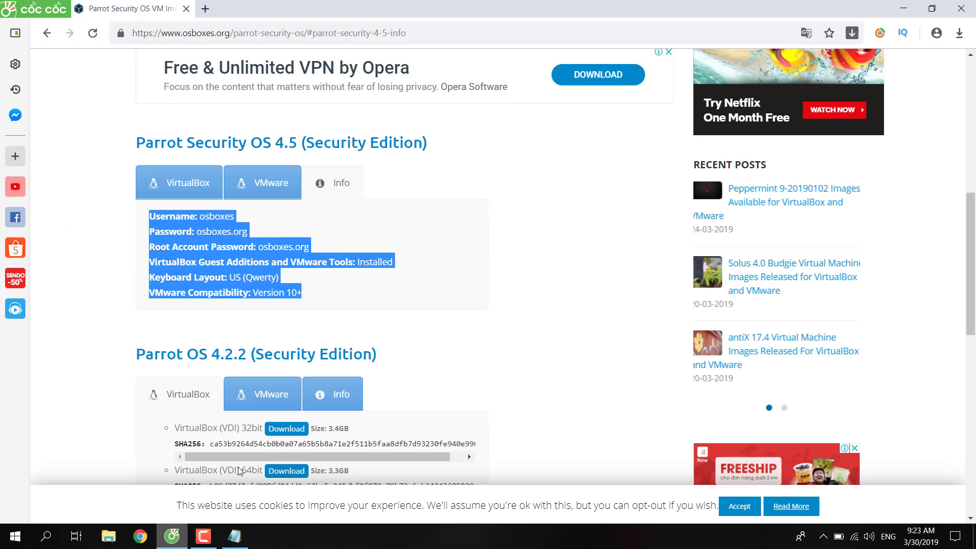
click(269, 184)
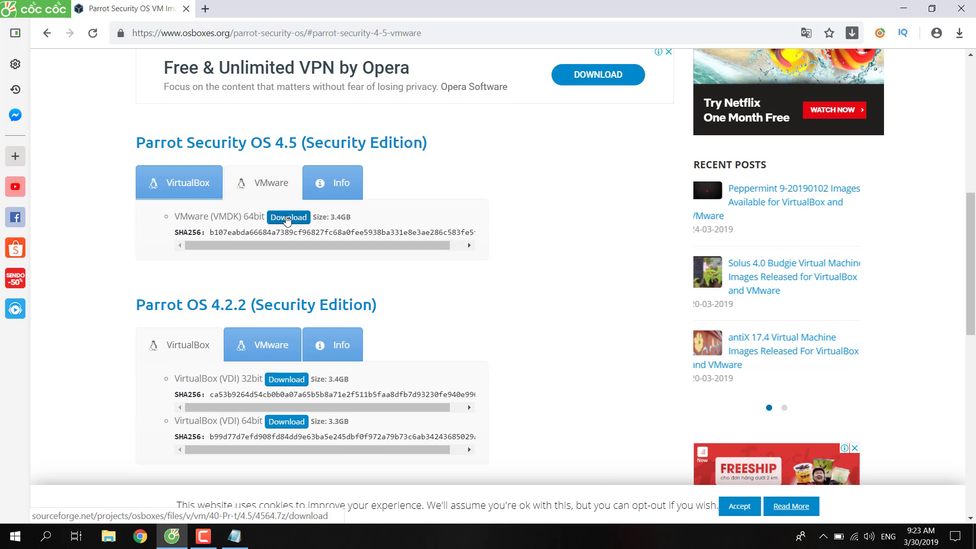
click(287, 218)
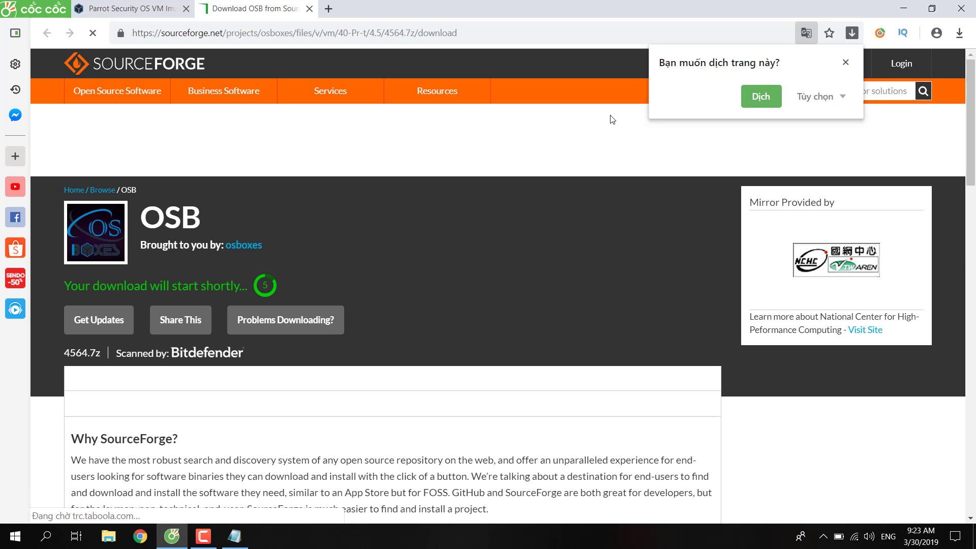
click(845, 62)
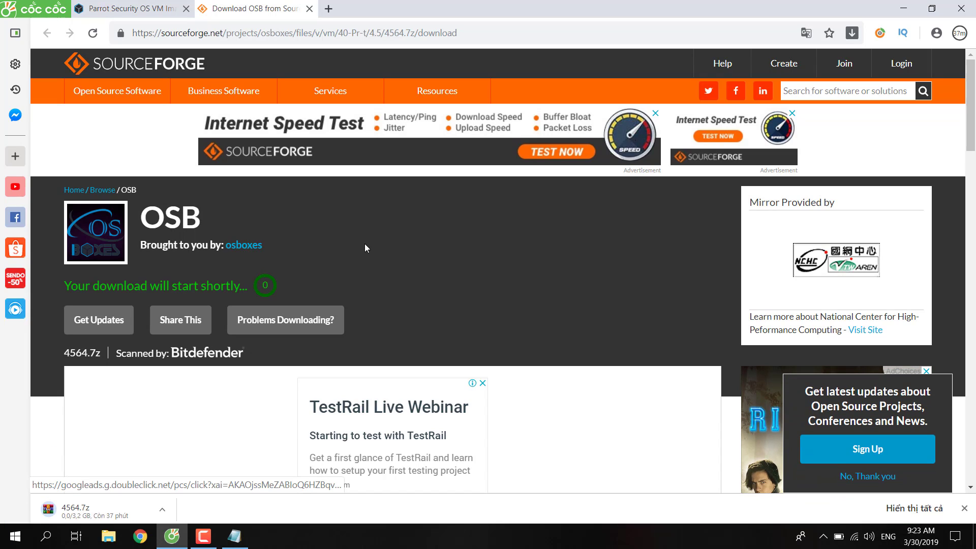
scroll(258, 412, down, 1)
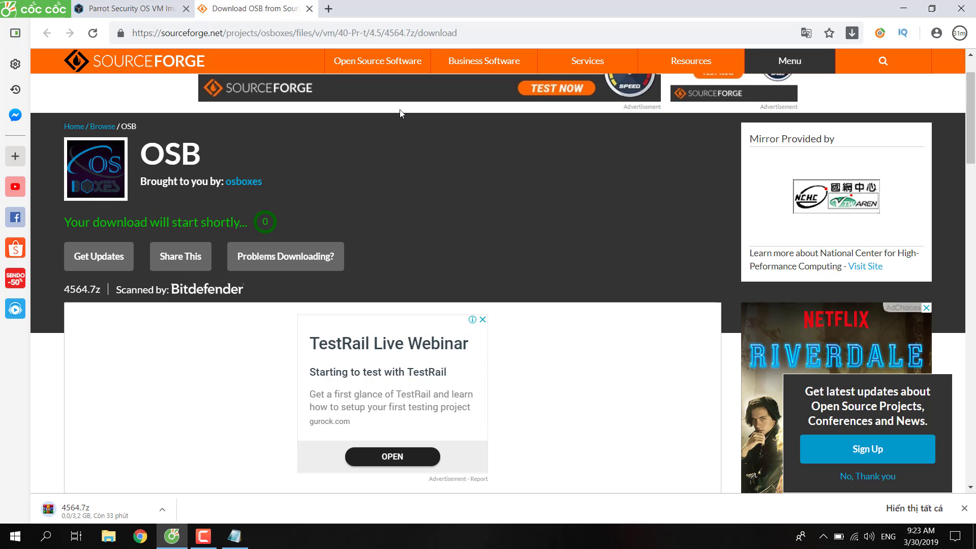
Show the downloaded 4564.7z archive in its Downloads folder.
click(204, 536)
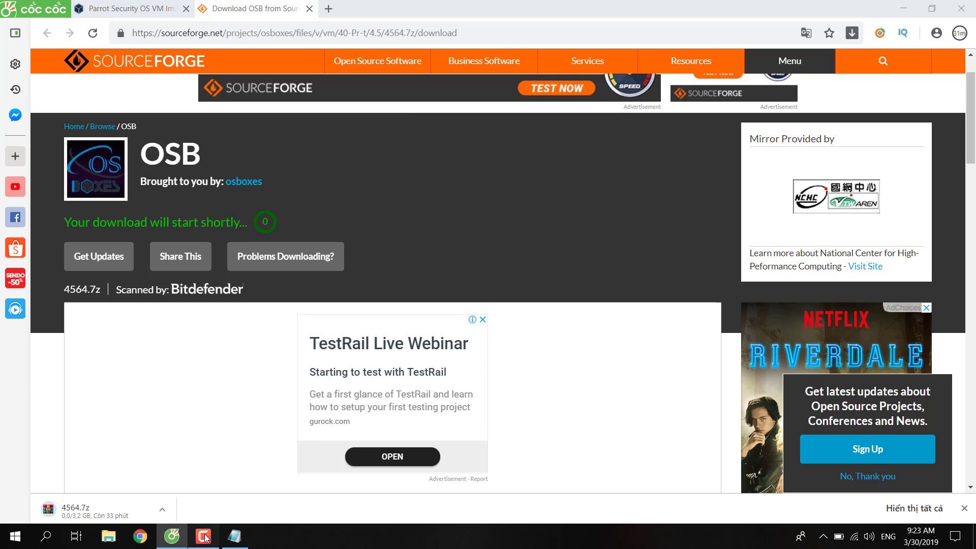
click(925, 487)
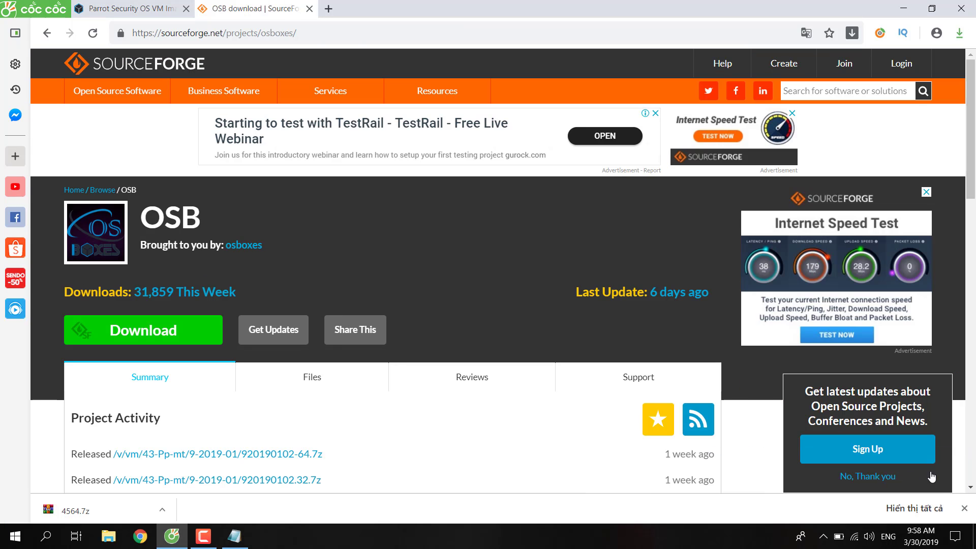
click(203, 536)
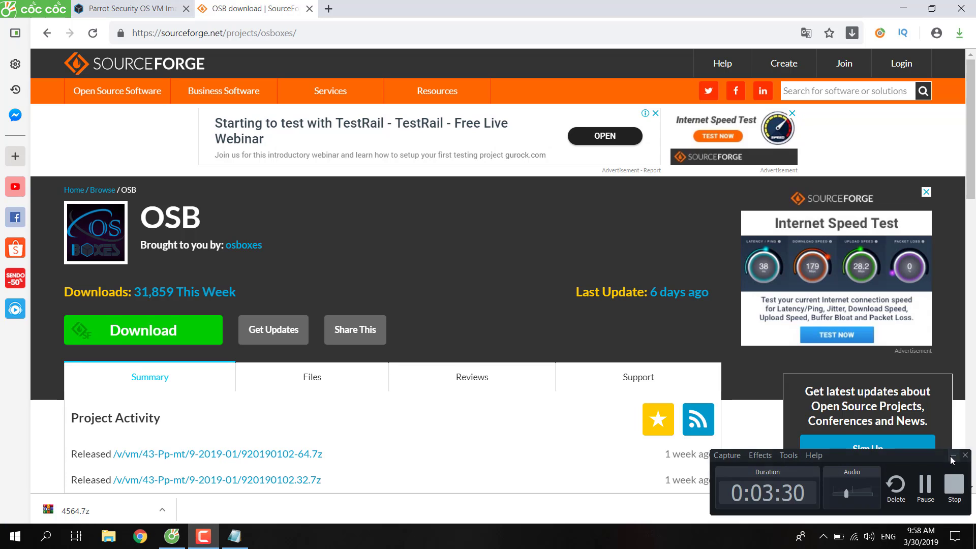
click(954, 455)
right_click(108, 508)
click(158, 464)
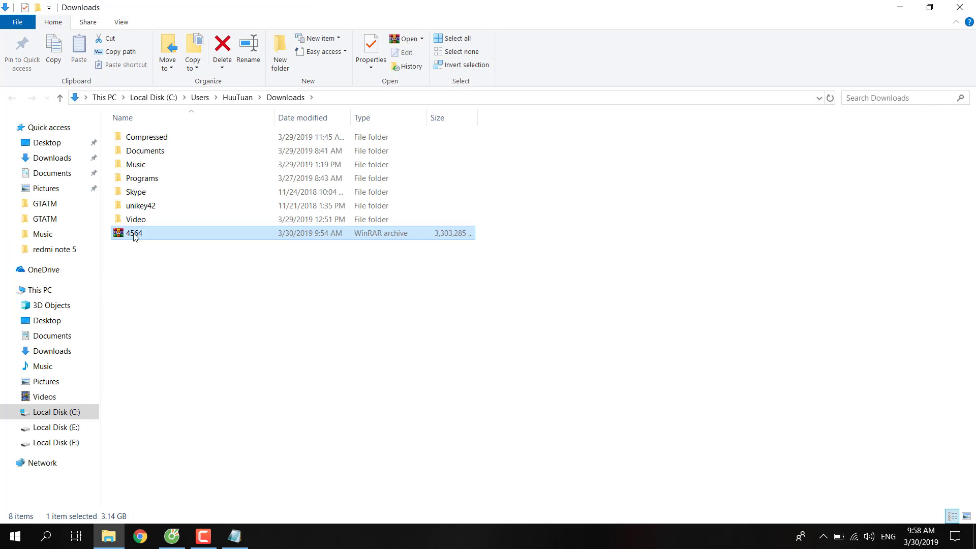
Cut the 4564 archive from Downloads and paste it onto Local Disk (F:).
right_click(135, 237)
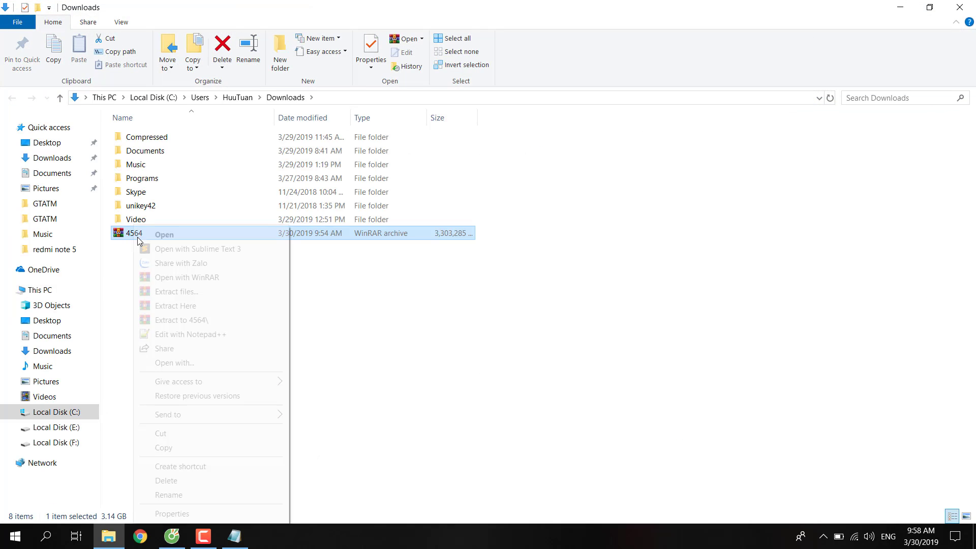
click(176, 429)
click(80, 443)
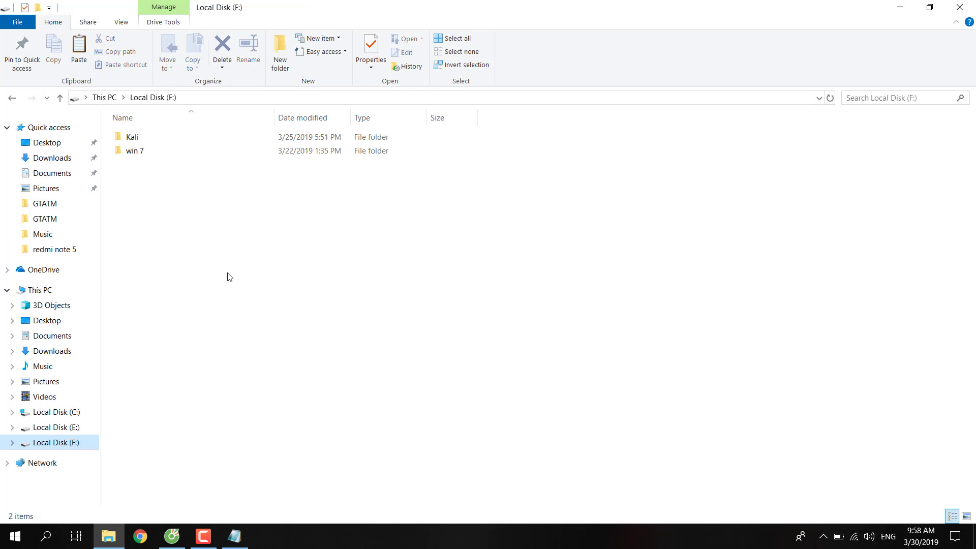
right_click(226, 272)
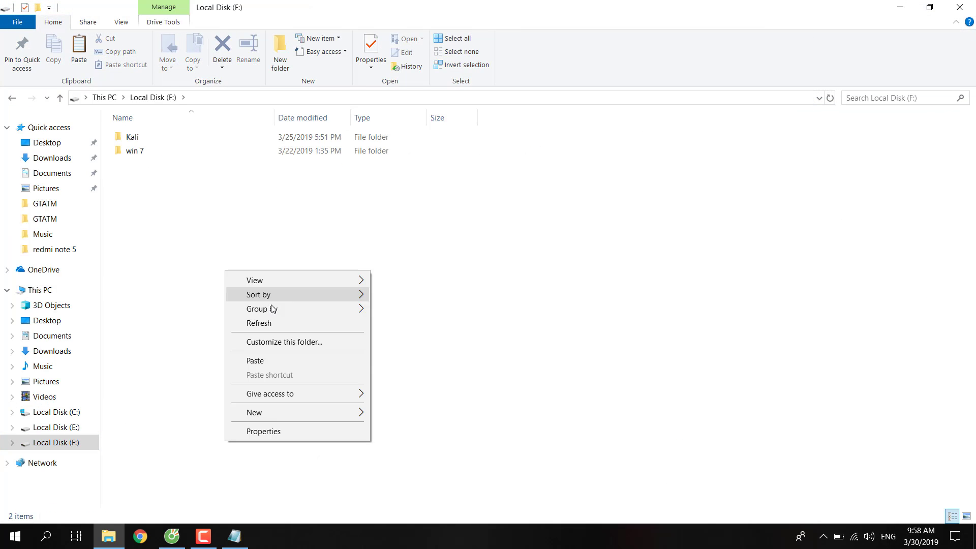
click(271, 362)
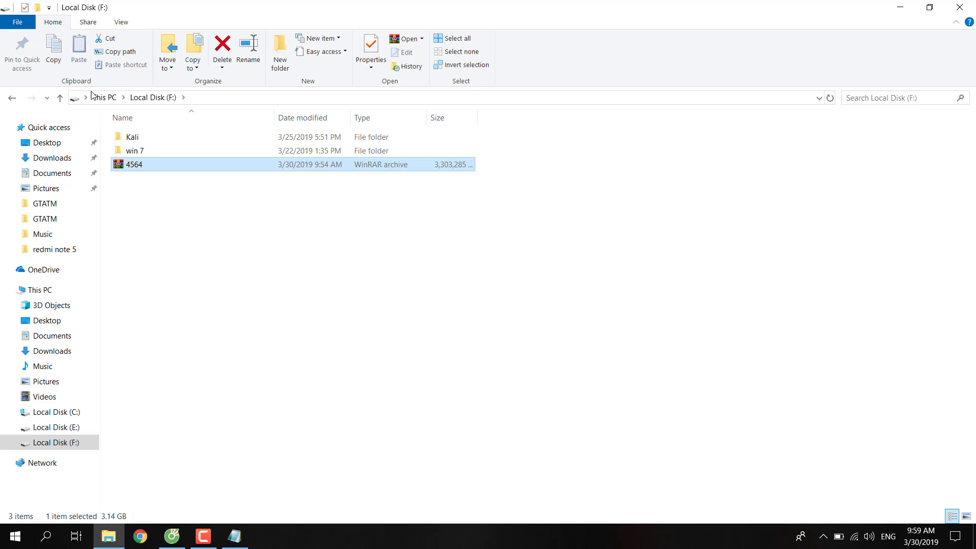
Extract the 4564 archive in place on F: and open the resulting 64bit folder.
right_click(147, 167)
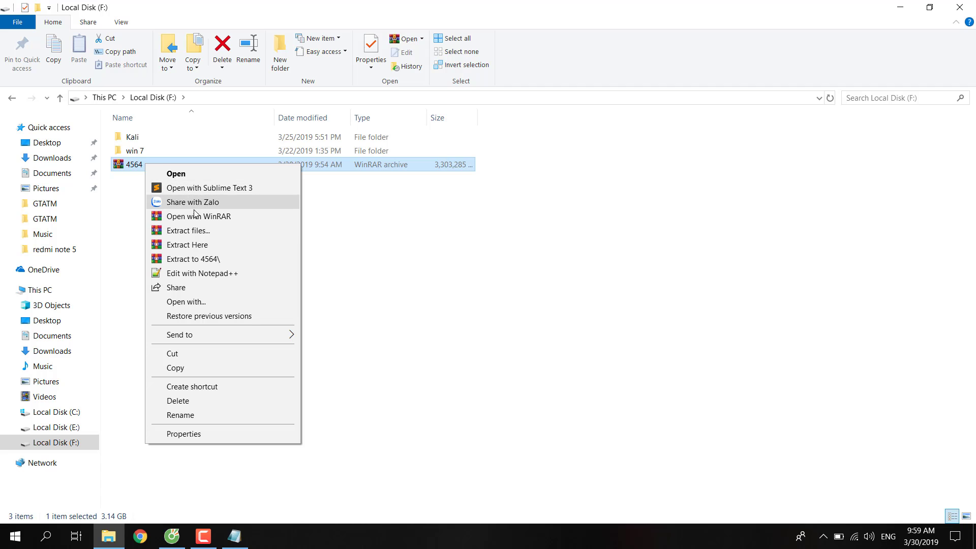
click(197, 246)
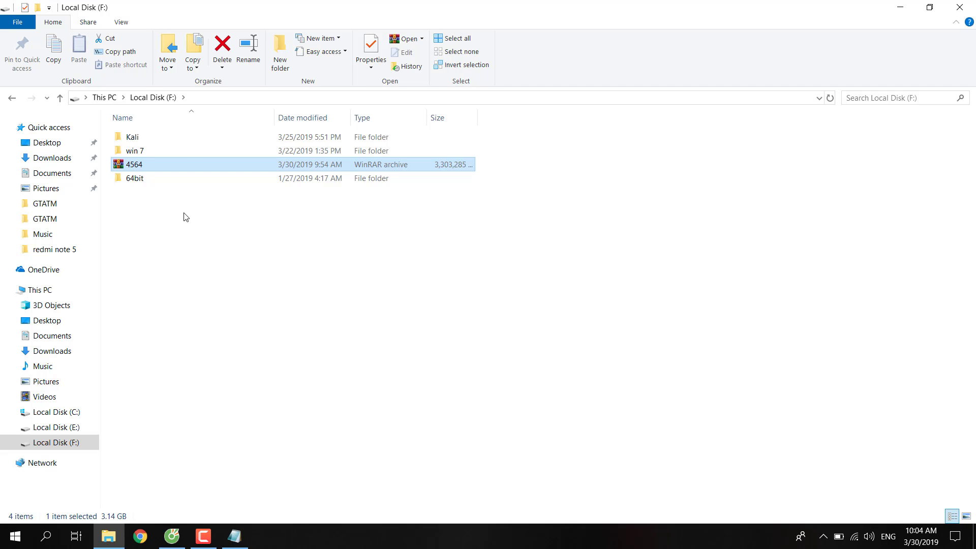
double_click(151, 184)
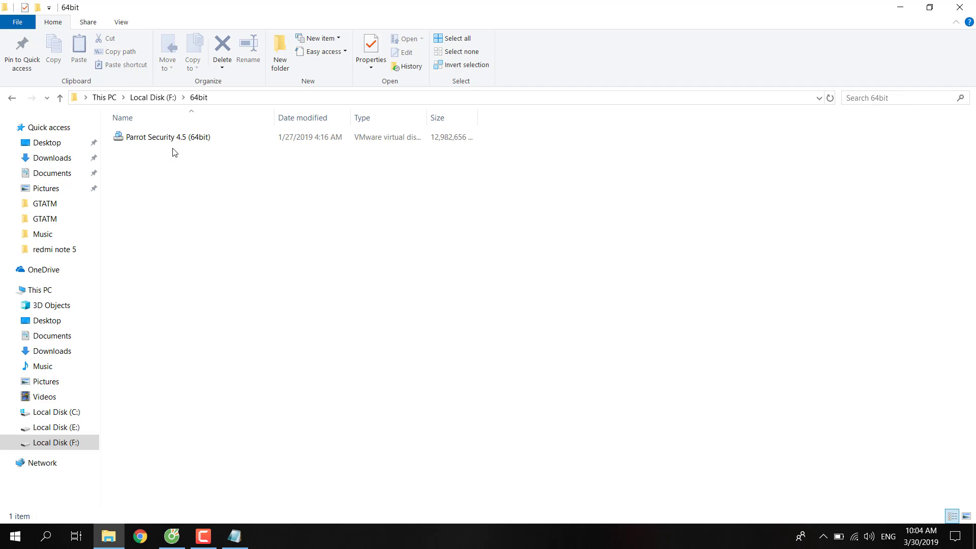
click(49, 537)
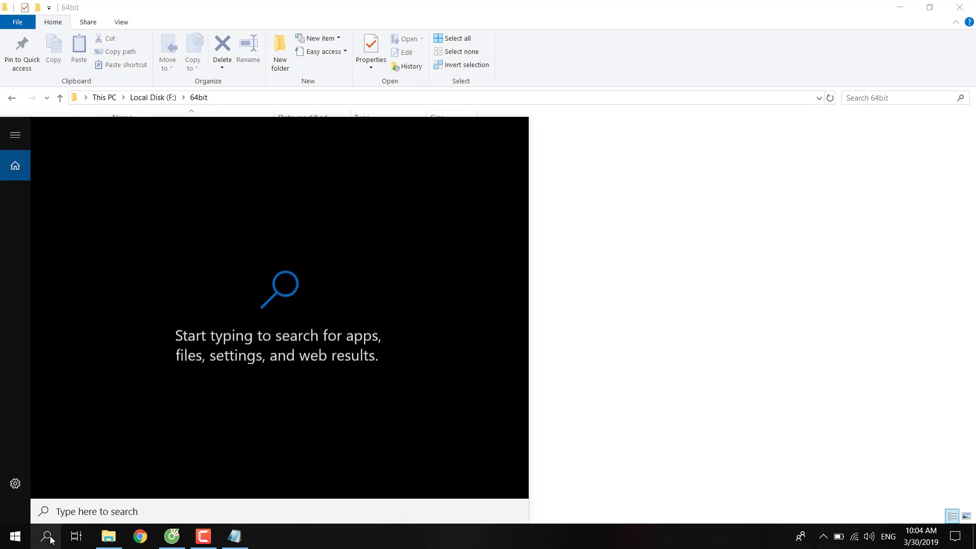
Launch VMware Workstation and start a Typical new virtual machine, installing the OS later.
text(vm)
key(Return)
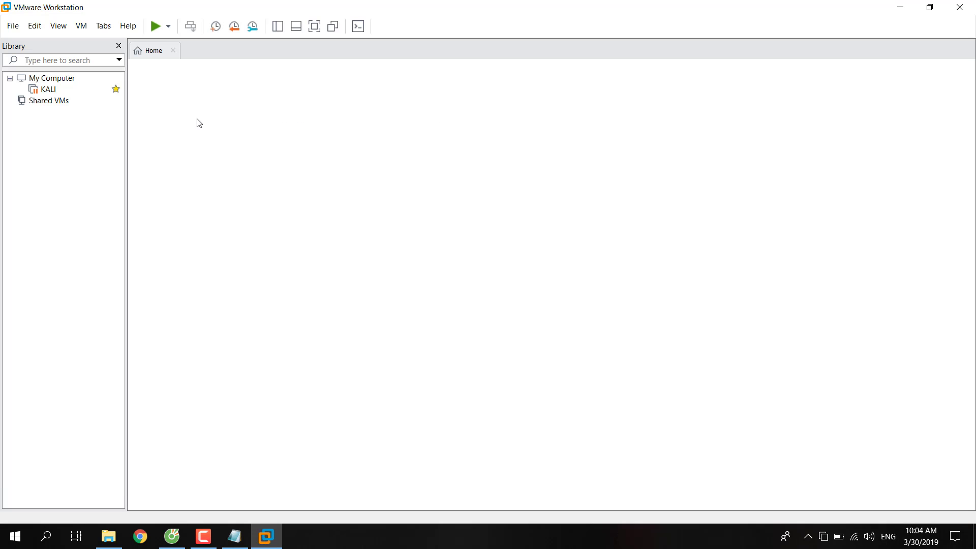
click(13, 26)
key(Escape)
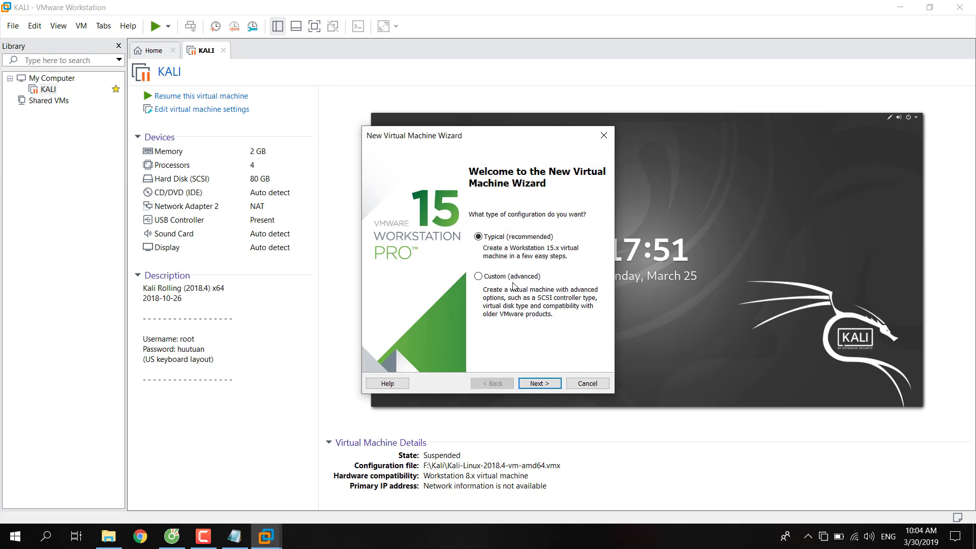
click(550, 386)
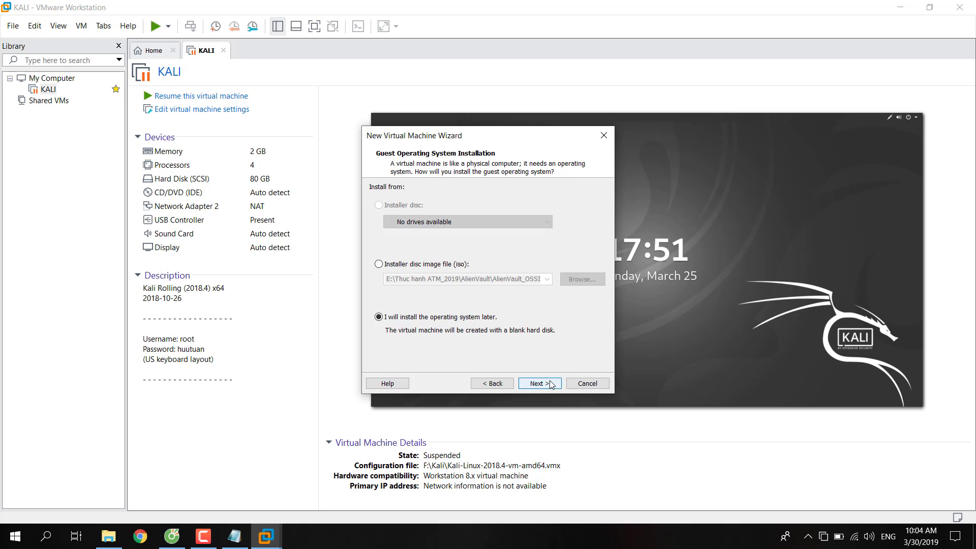
click(545, 389)
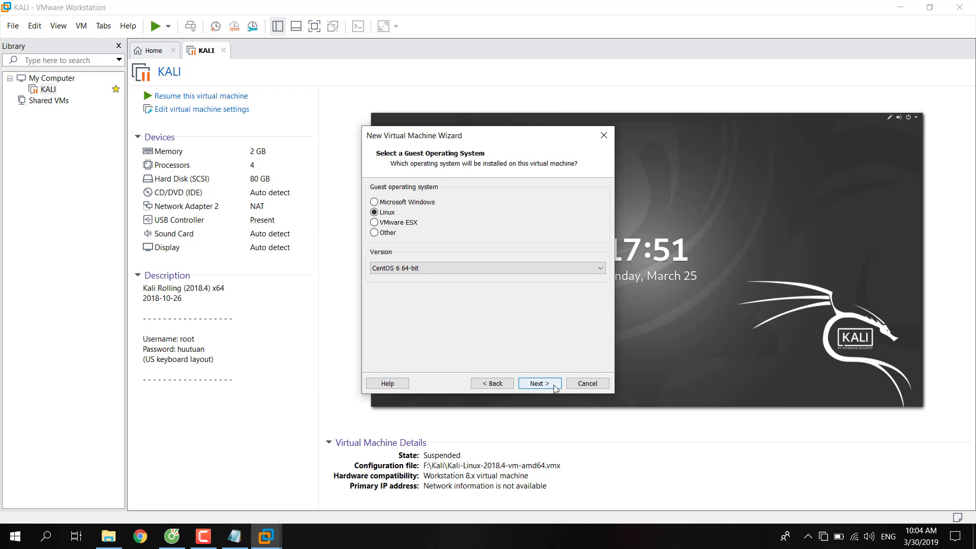
Choose Linux with version Other Linux 4.x or later kernel 64-bit as the guest.
click(487, 268)
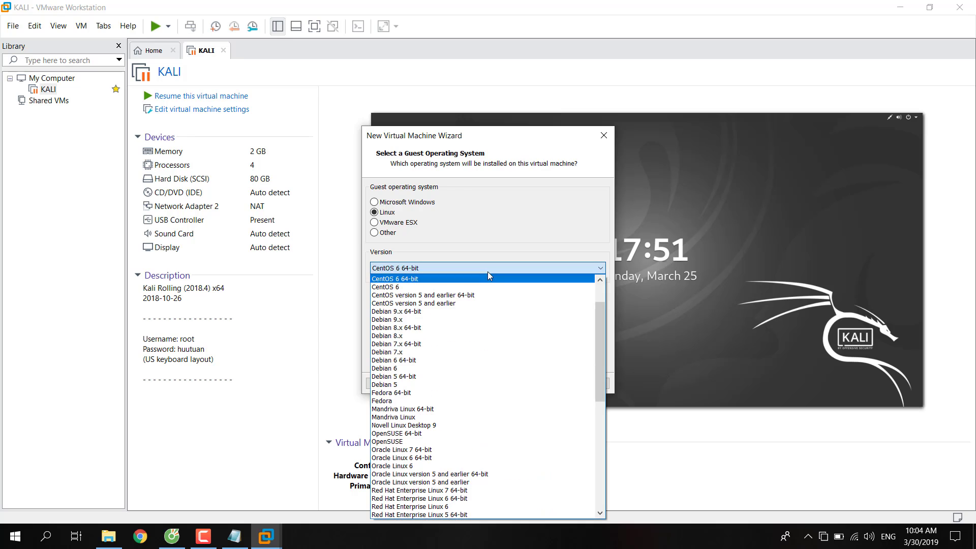
scroll(474, 319, up, 2)
scroll(474, 321, down, 5)
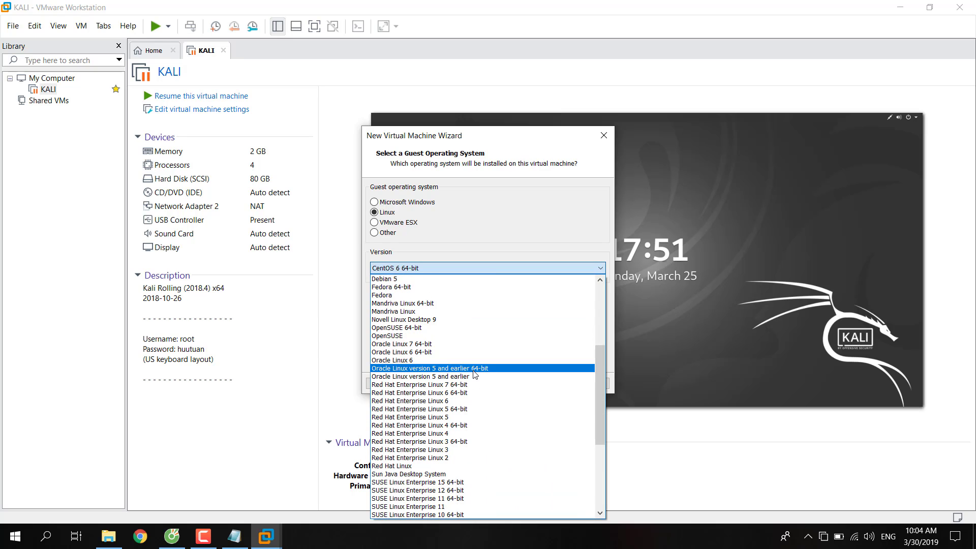
scroll(474, 356, down, 5)
scroll(474, 374, down, 2)
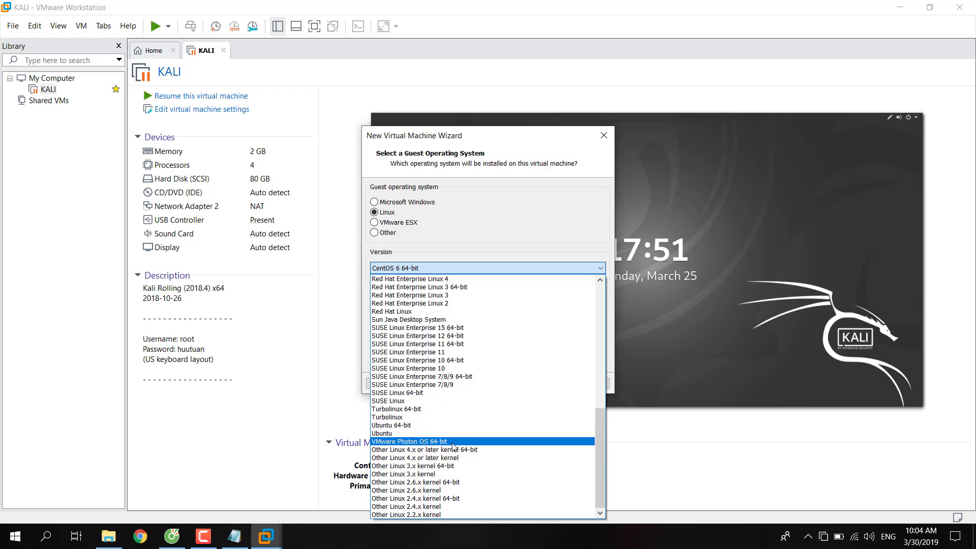
scroll(454, 447, up, 12)
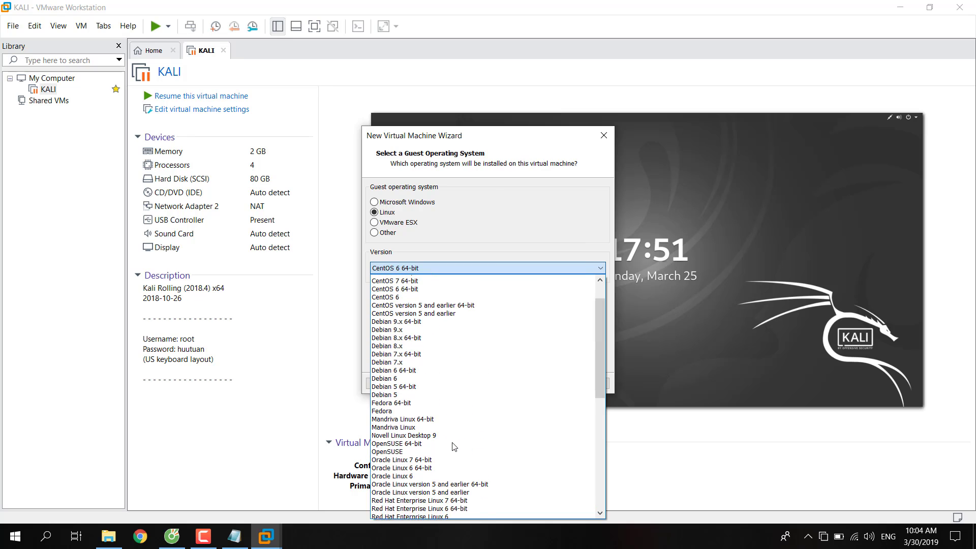
scroll(454, 447, down, 3)
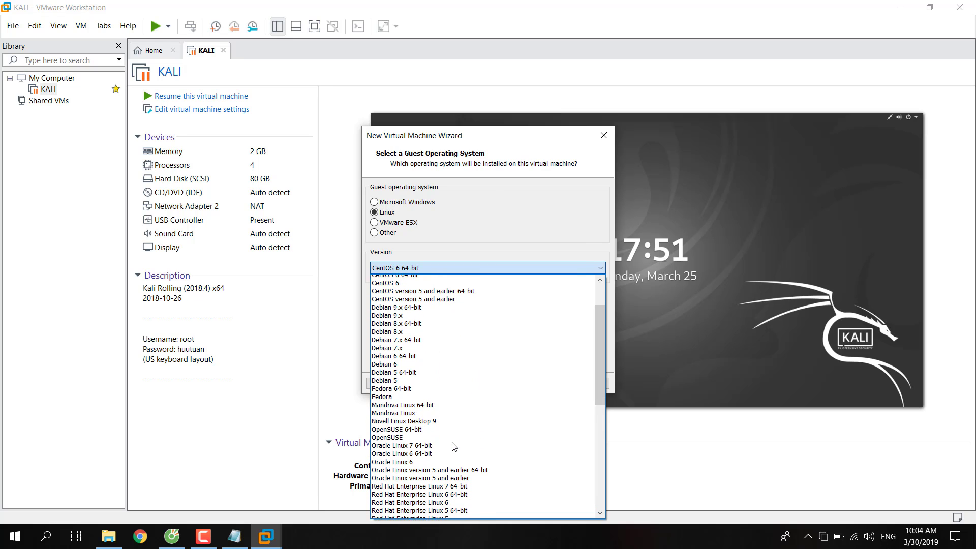
scroll(454, 447, down, 4)
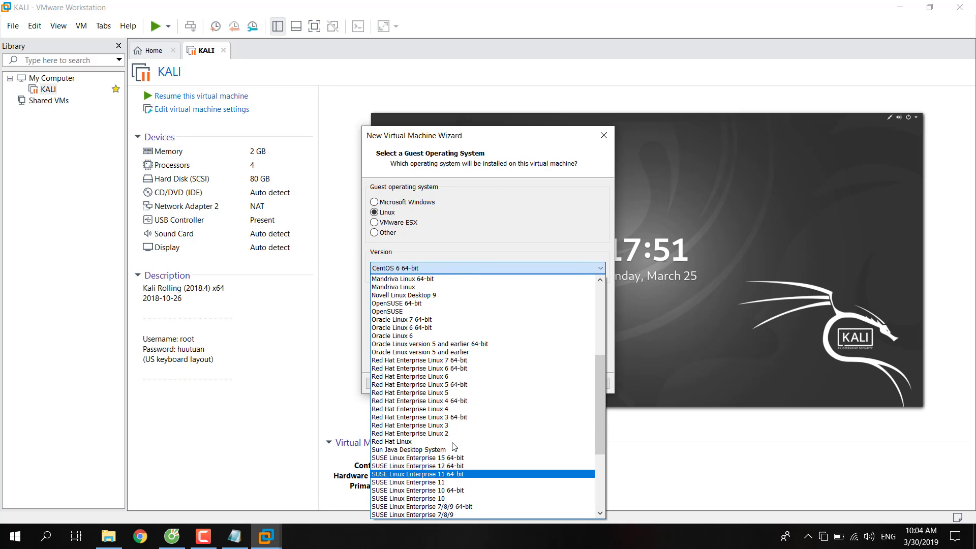
scroll(426, 450, down, 2)
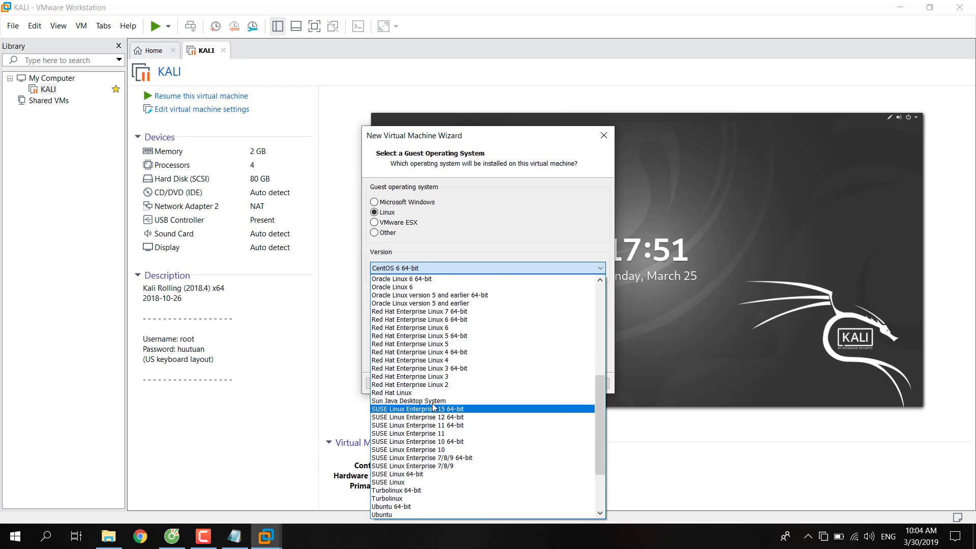
scroll(436, 468, down, 4)
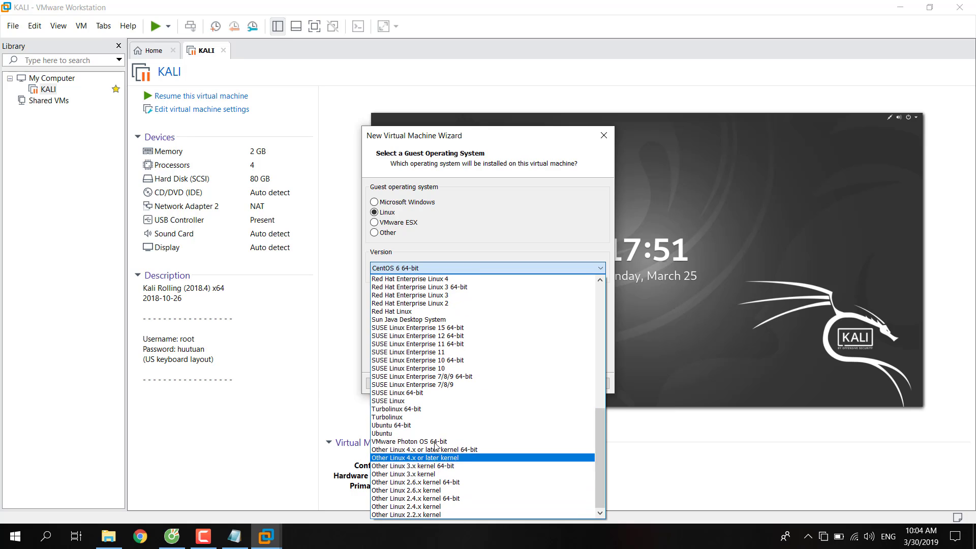
click(432, 499)
Name the VM ParrotOS and store it in a new F:\Parrot folder.
click(540, 384)
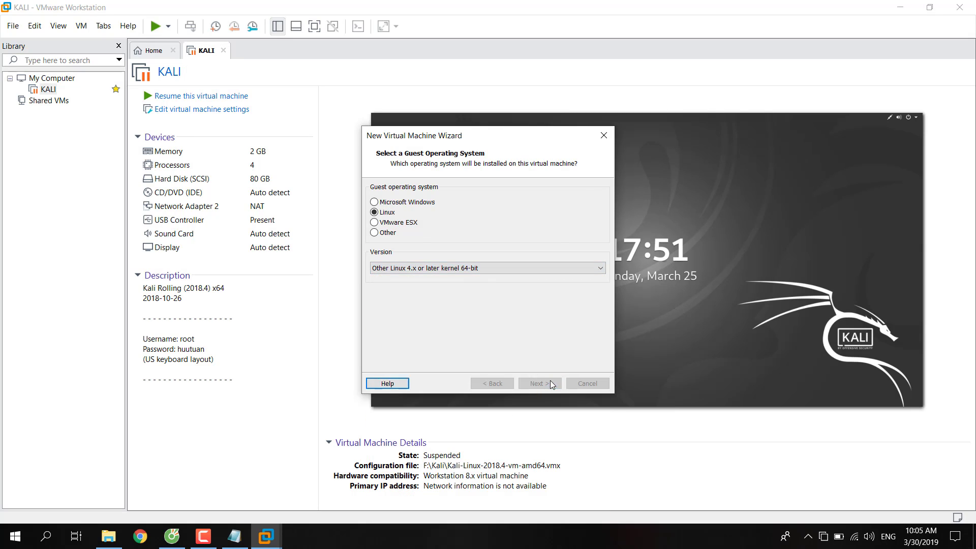
text(ParrotOS)
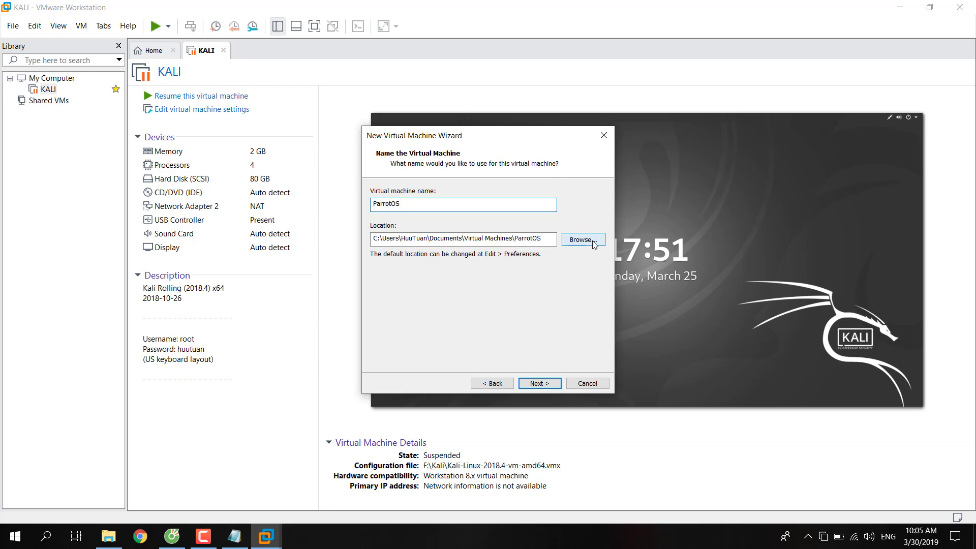
click(594, 244)
scroll(429, 244, down, 3)
click(420, 235)
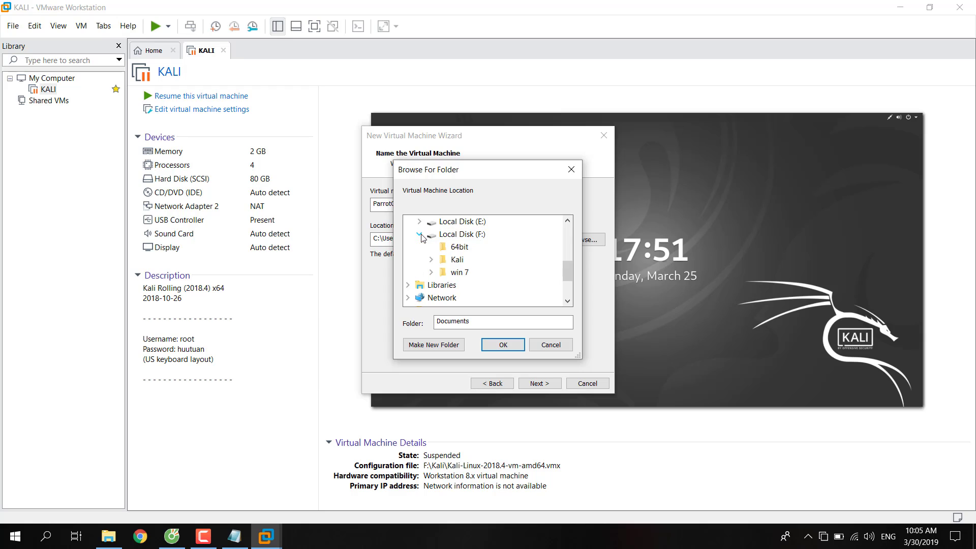
click(470, 236)
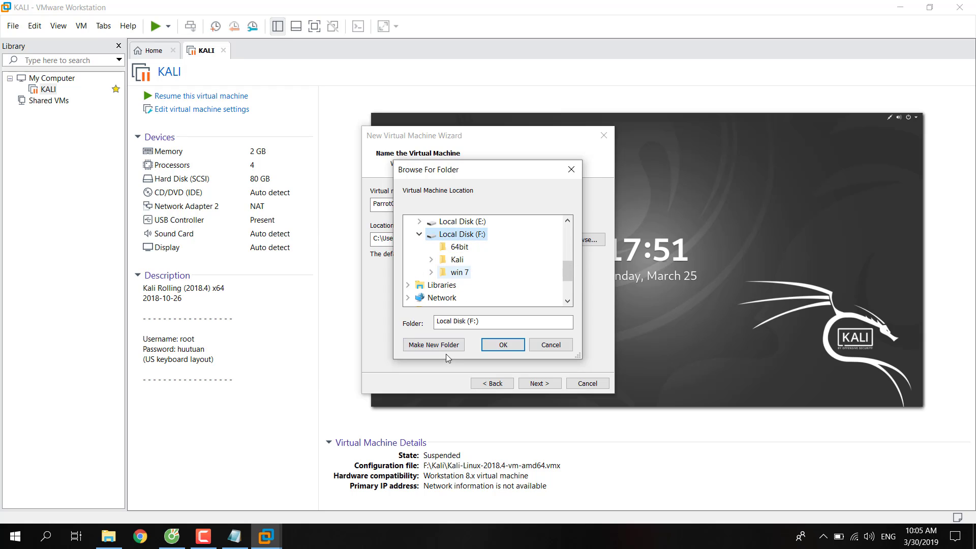
click(447, 345)
text(P)
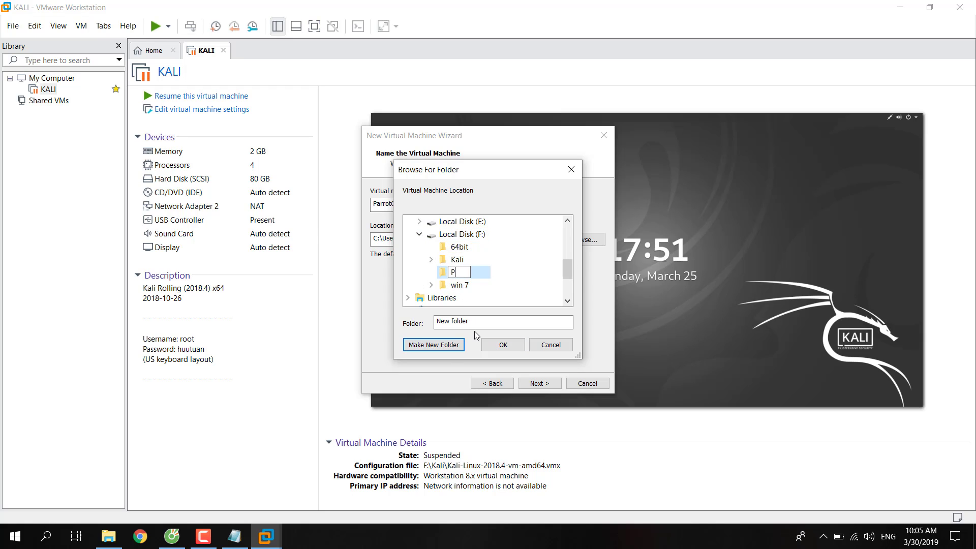
text(arrot)
key(BackSpace)
key(BackSpace)
text(ot)
key(Escape)
click(502, 344)
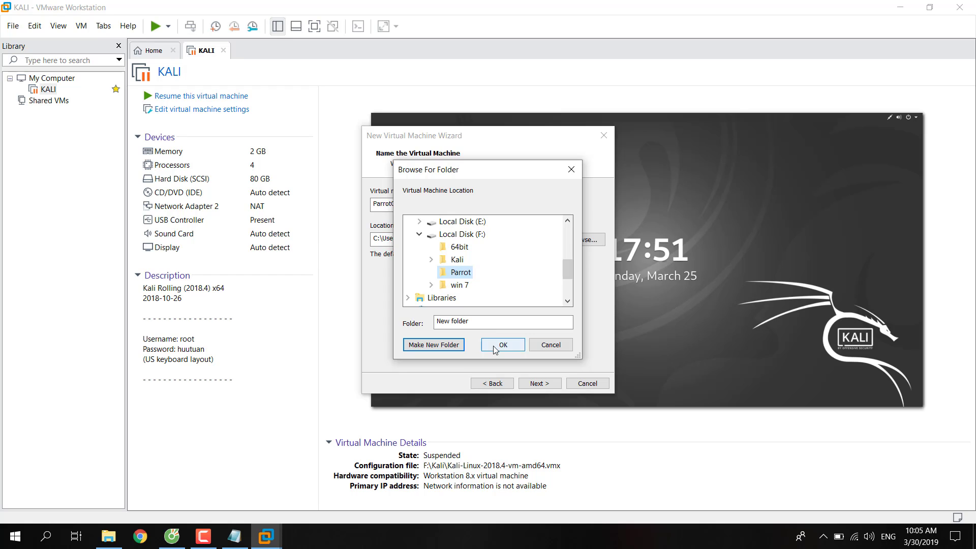
Set the virtual disk capacity to 10 GB.
click(554, 388)
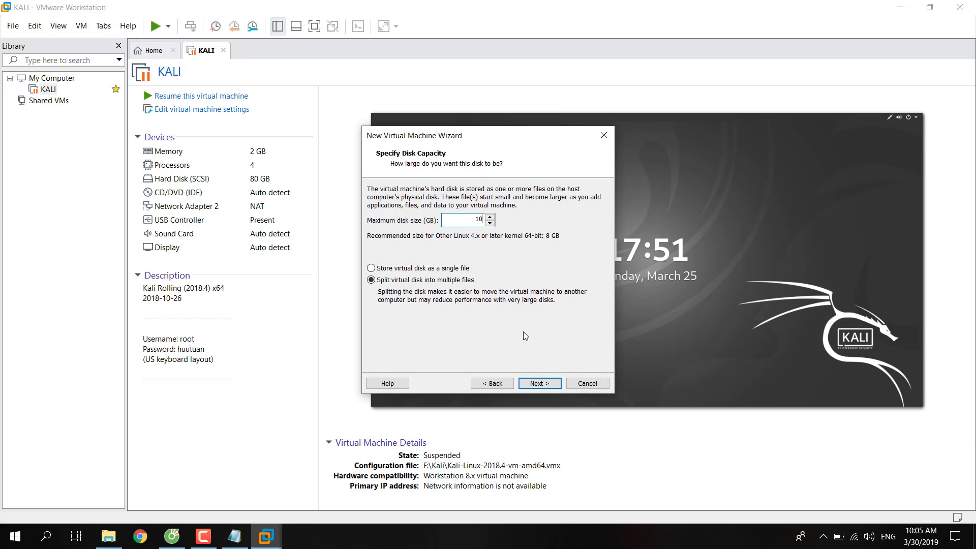
text(10)
click(539, 383)
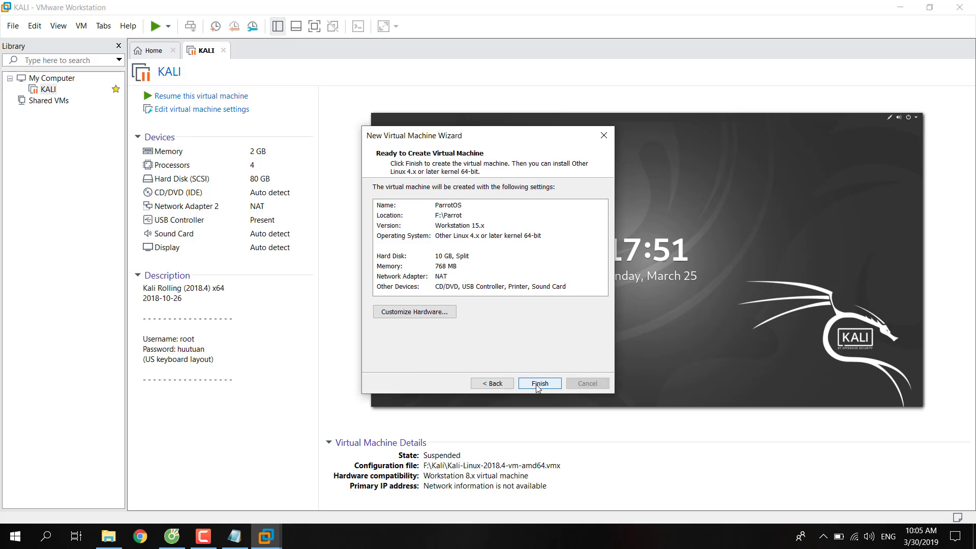
Customize hardware to 2048 MB memory and 2 processors with 2 cores each.
click(401, 312)
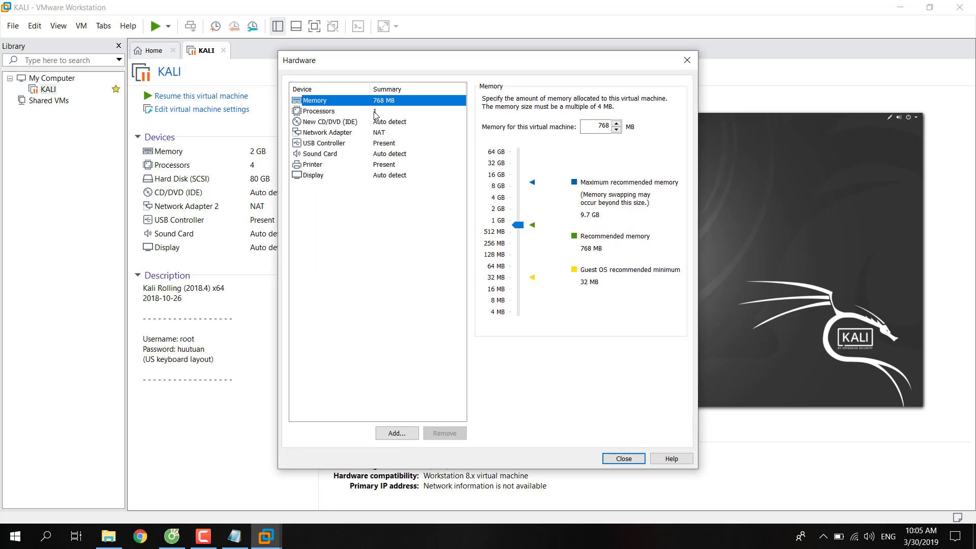
click(502, 212)
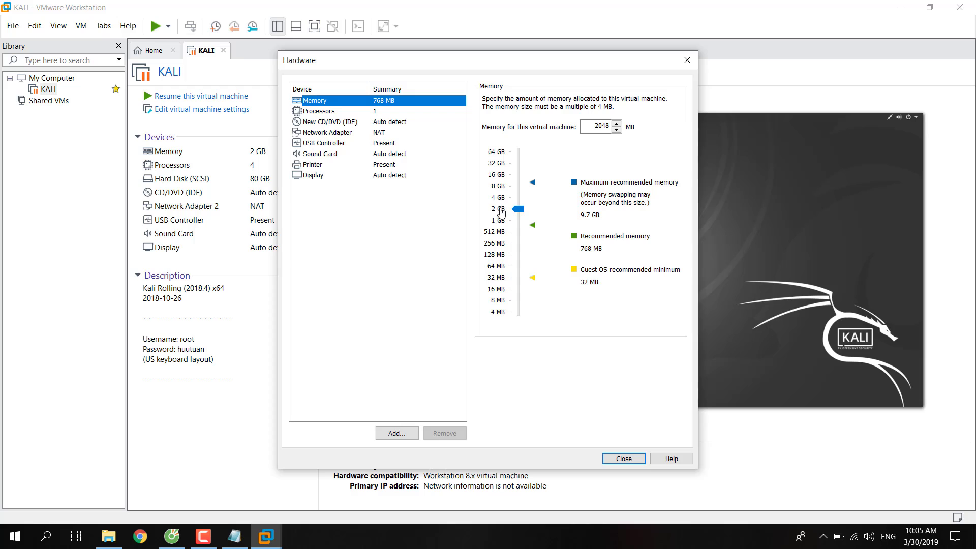
click(369, 111)
click(610, 101)
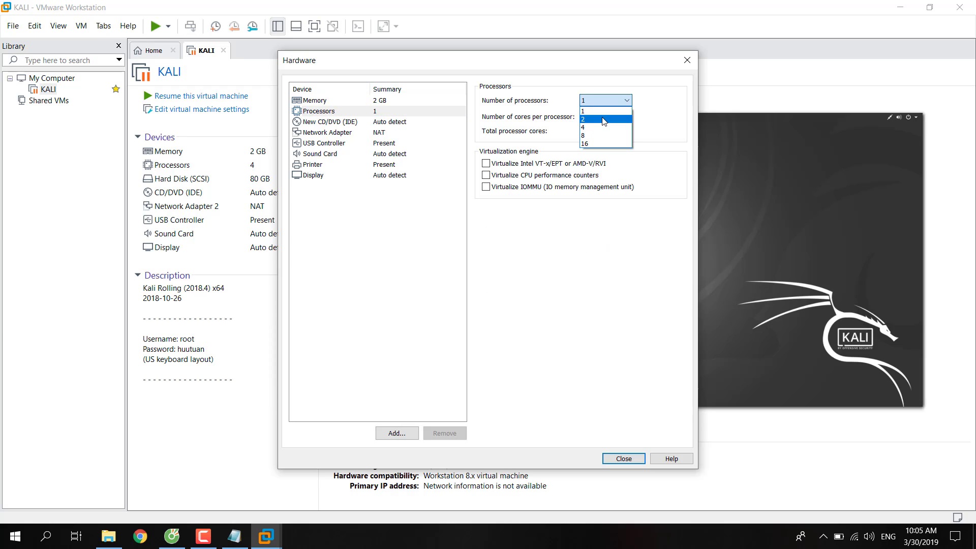
click(603, 119)
click(602, 118)
click(600, 136)
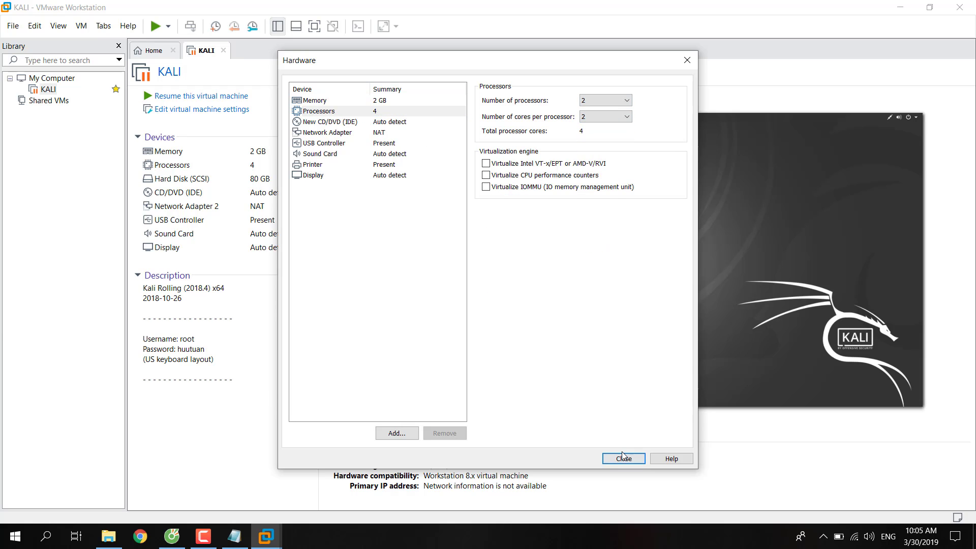
click(623, 459)
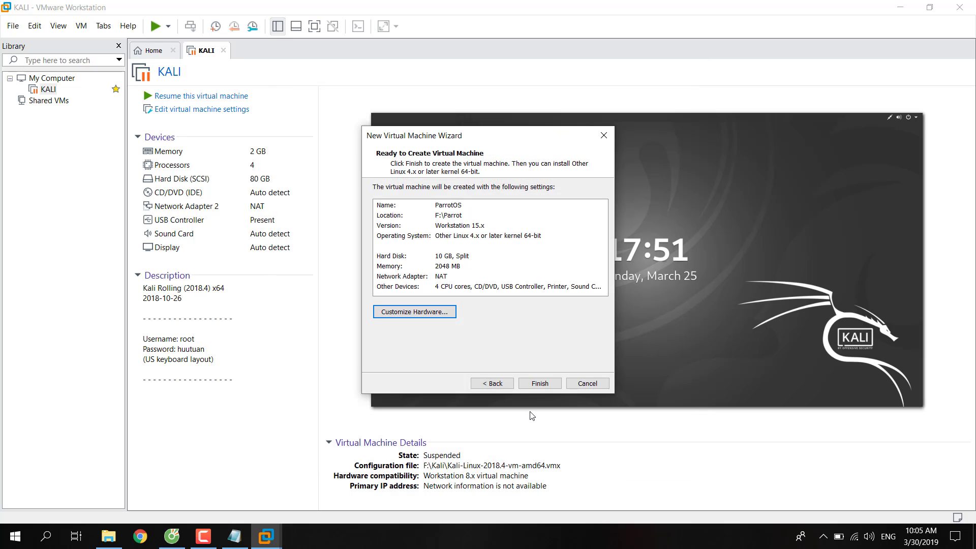
Create the ParrotOS VM, then remove its default 10 GB hard disk in settings.
click(543, 381)
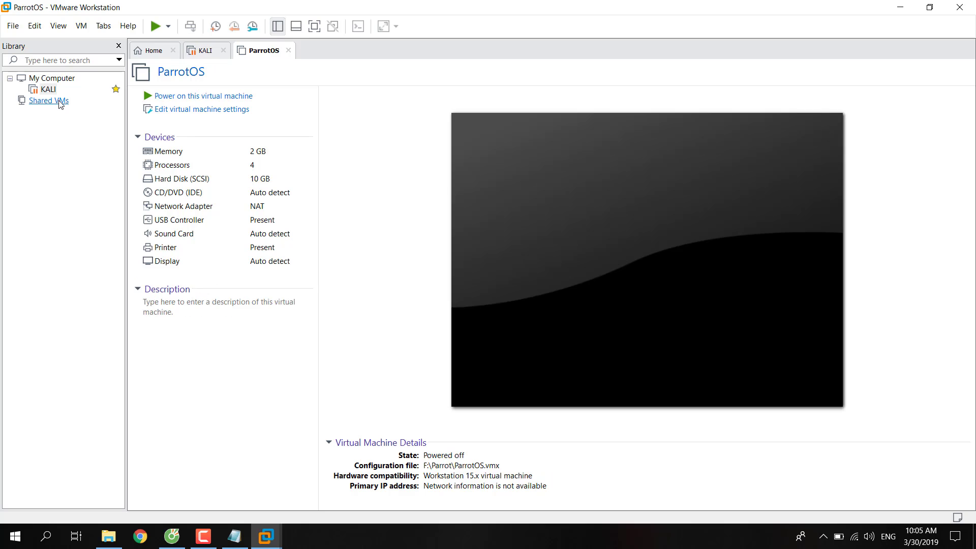
right_click(60, 102)
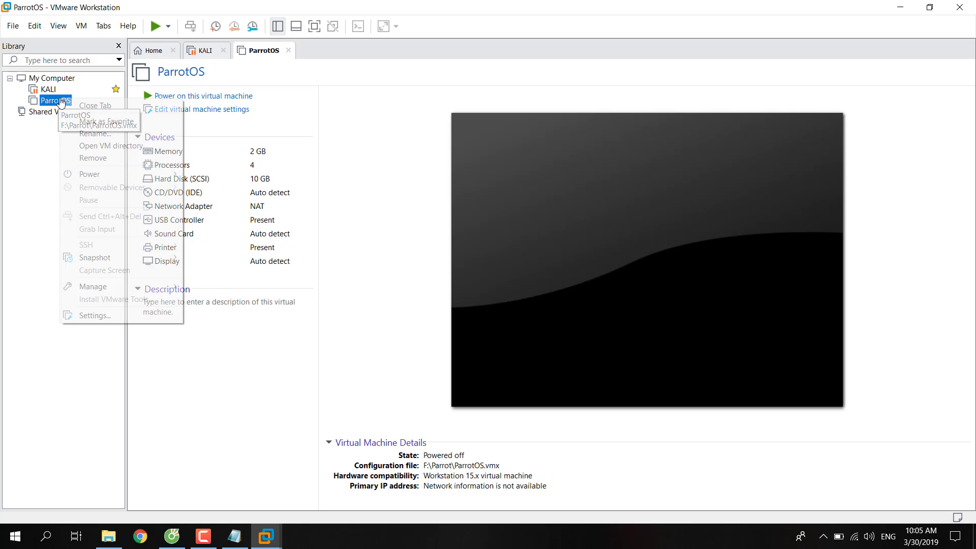
click(111, 315)
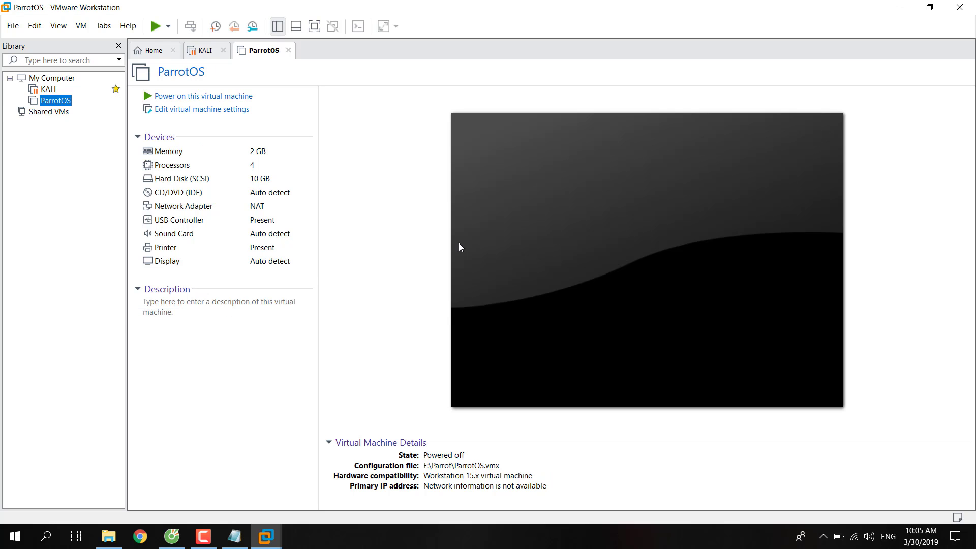
click(387, 140)
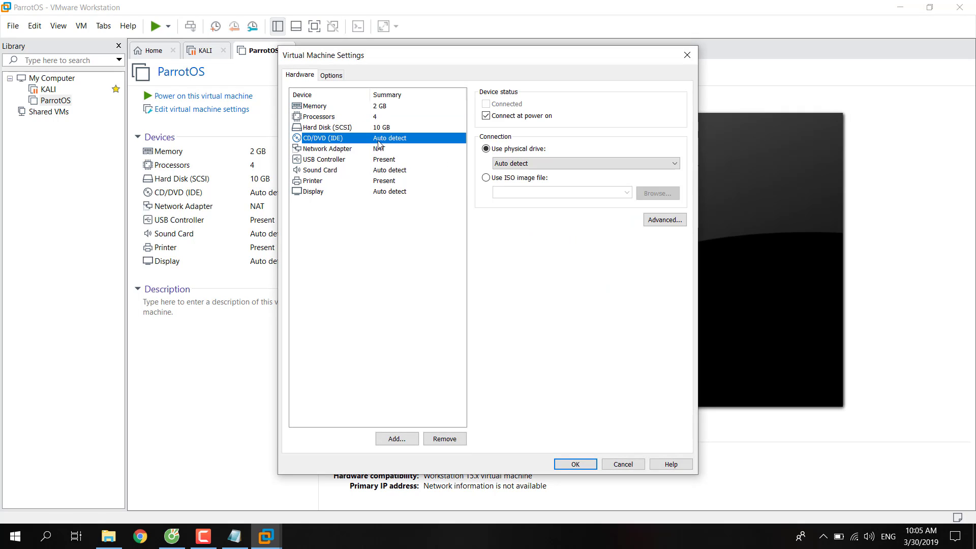
click(376, 126)
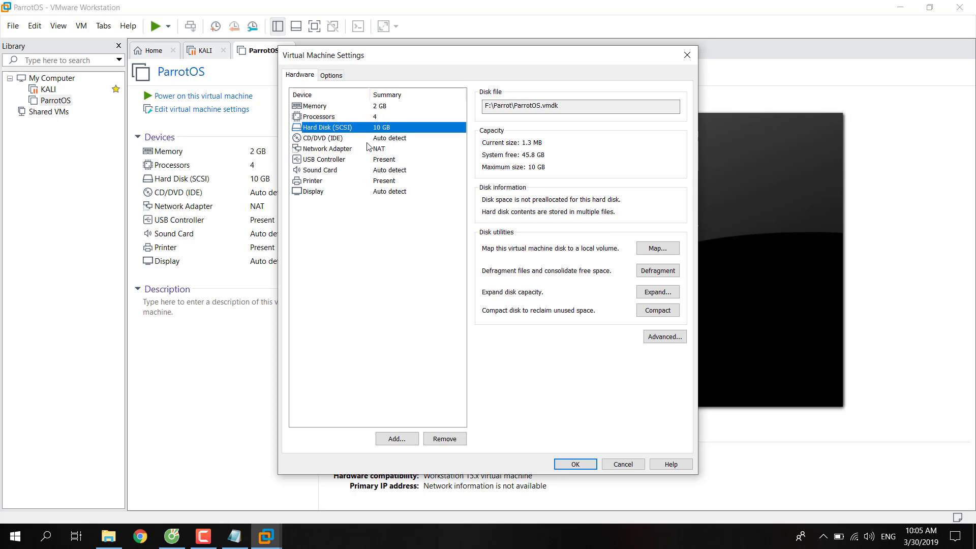
click(444, 439)
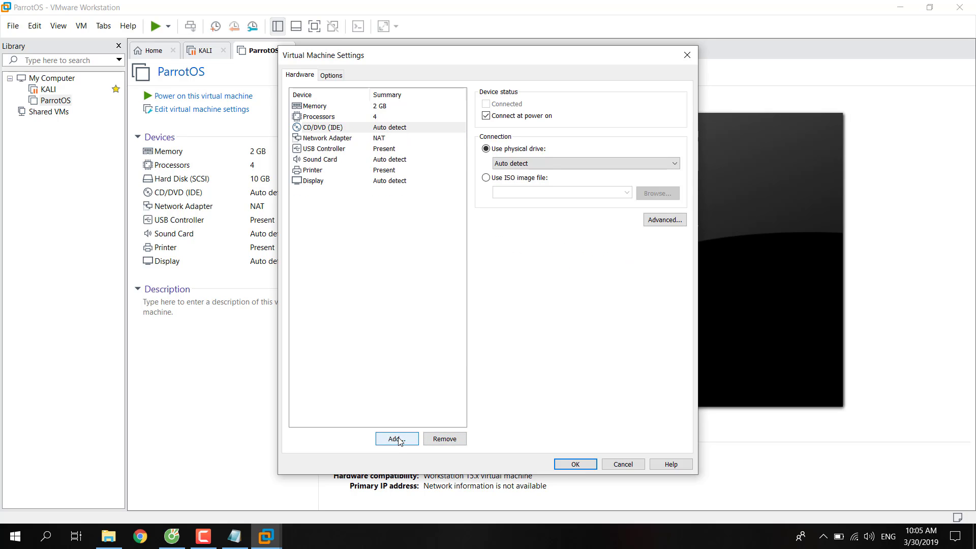
Add a new hard disk of the default type that uses an existing virtual disk.
click(396, 438)
click(544, 388)
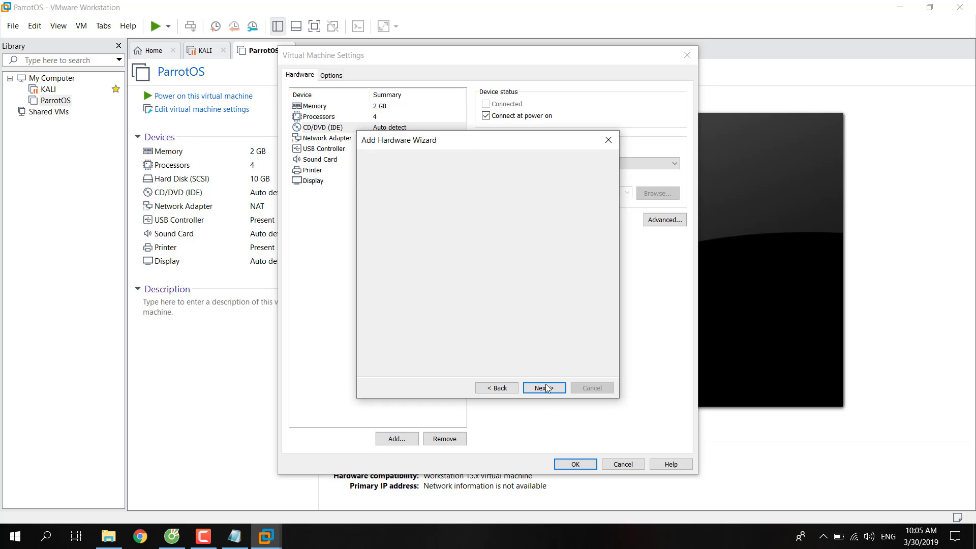
click(544, 388)
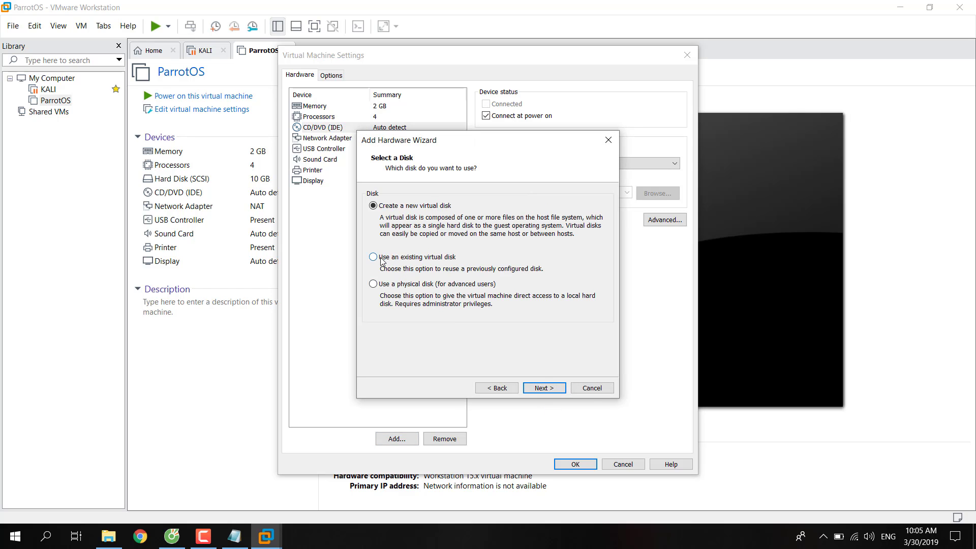
click(374, 257)
click(544, 388)
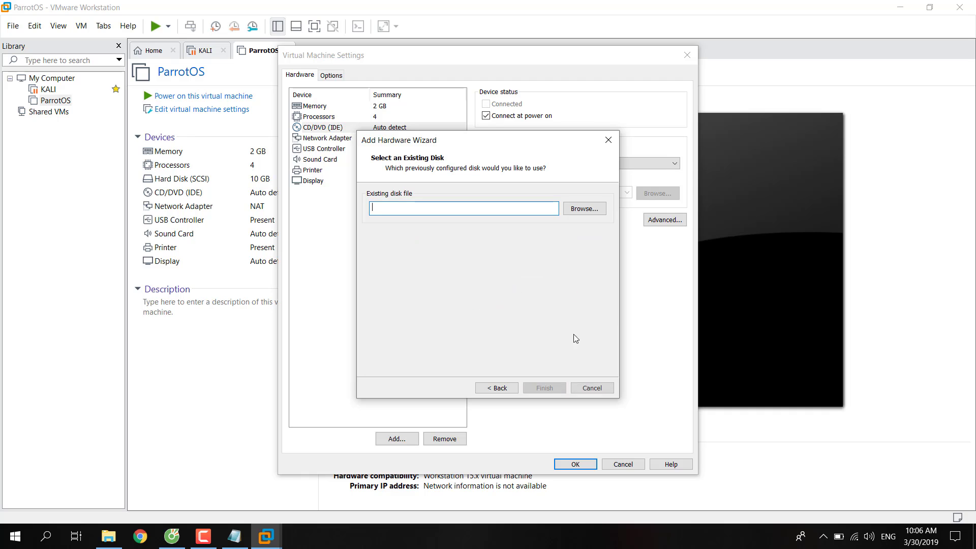
Pick F:\64bit\Parrot Security 4.5 (64bit).vmdk, convert it, and save the settings.
click(585, 209)
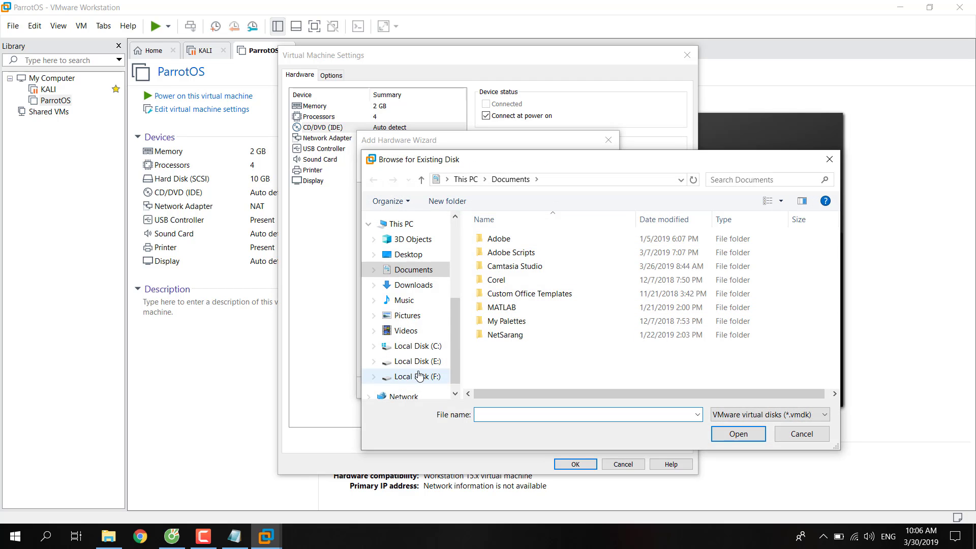
click(418, 376)
double_click(505, 263)
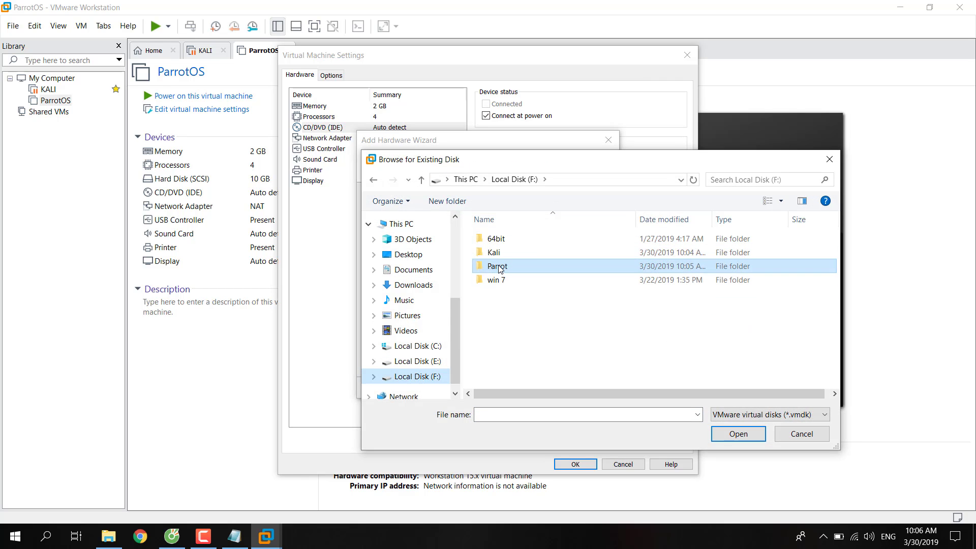
key(BackSpace)
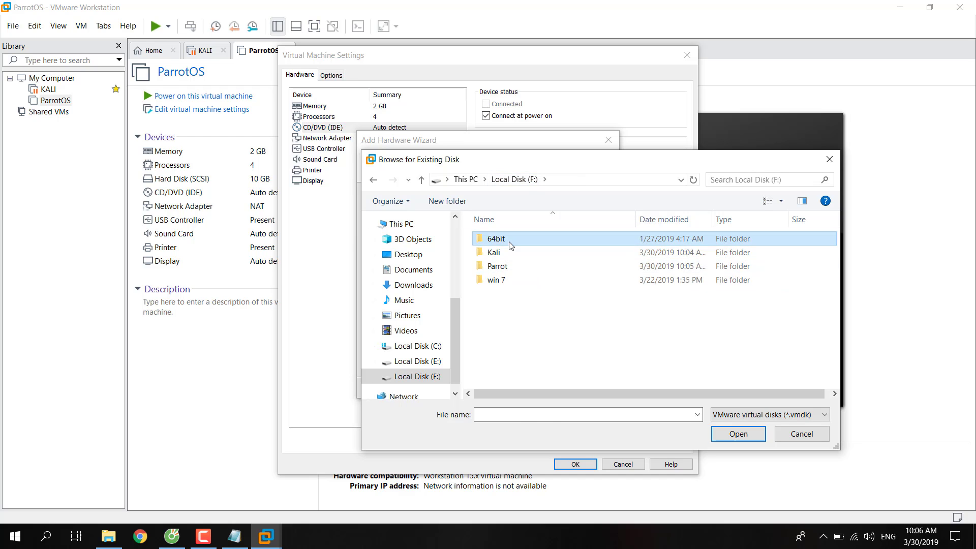
double_click(511, 240)
click(512, 243)
click(737, 434)
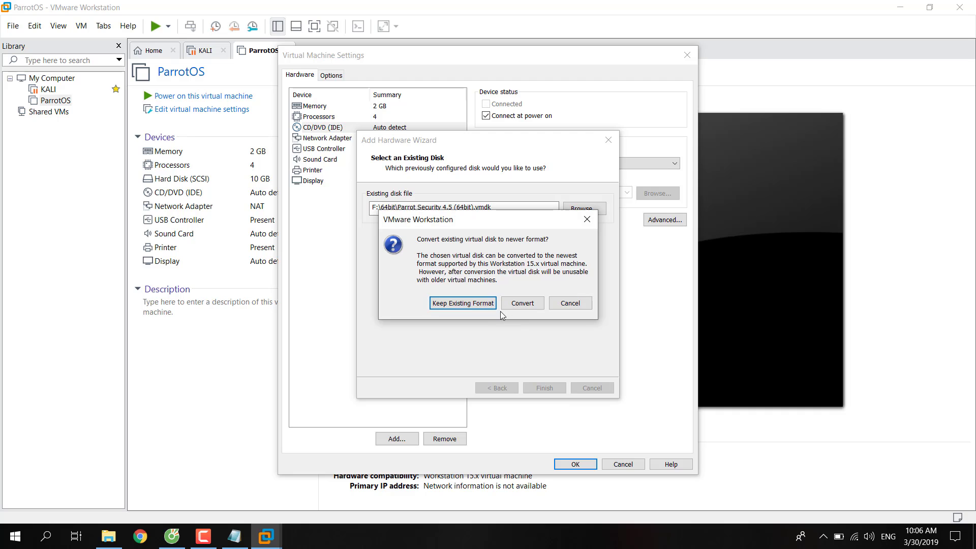
click(512, 305)
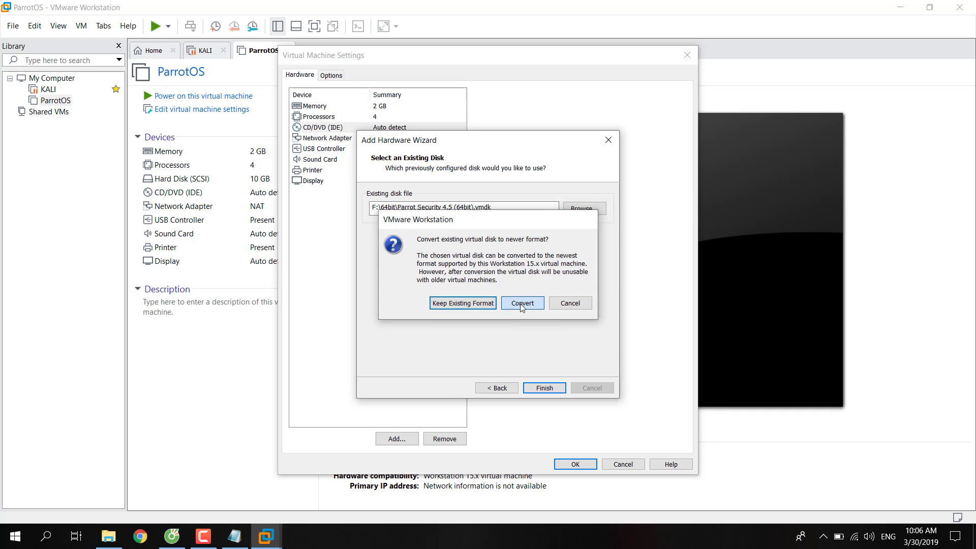
click(575, 464)
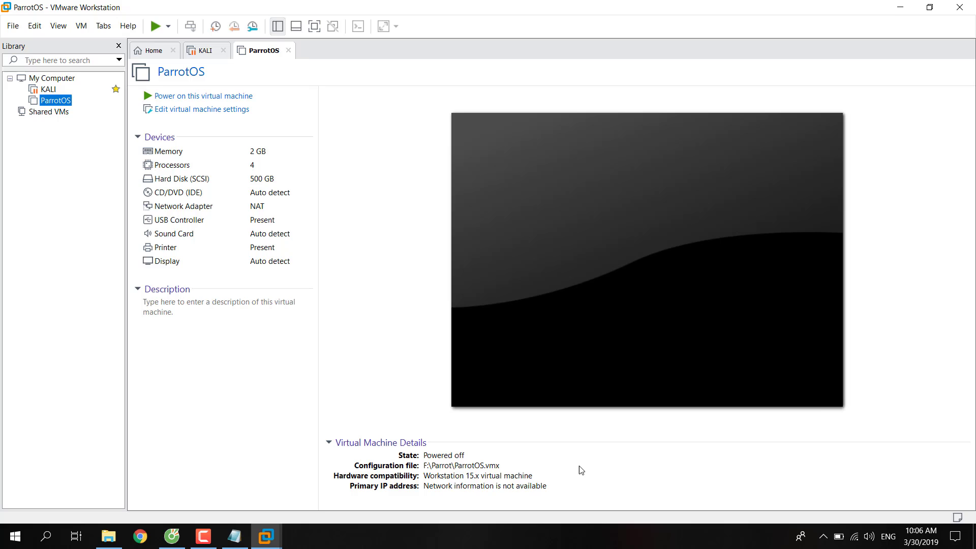
Power on ParrotOS, accept the device prompt, and boot Parrot GNU/Linux from GRUB to login.
click(178, 96)
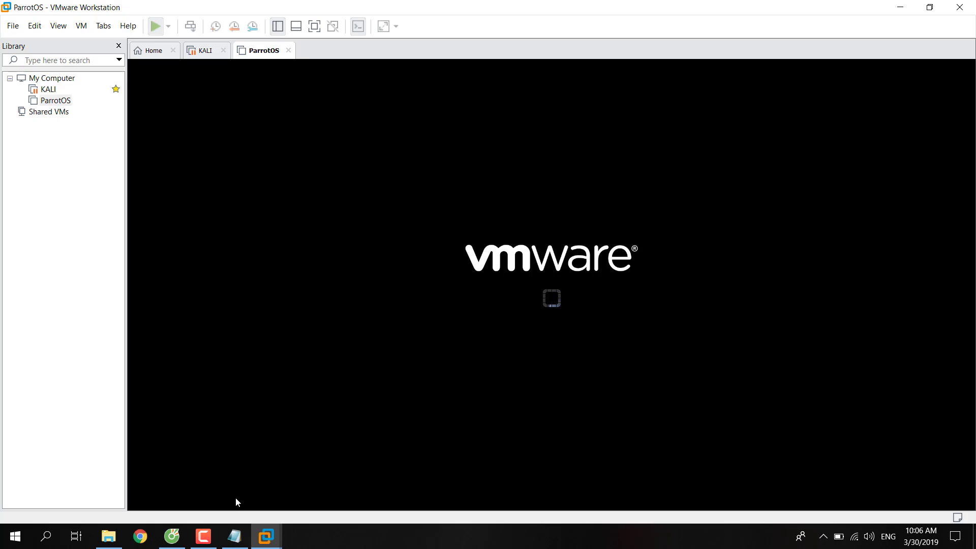
click(503, 296)
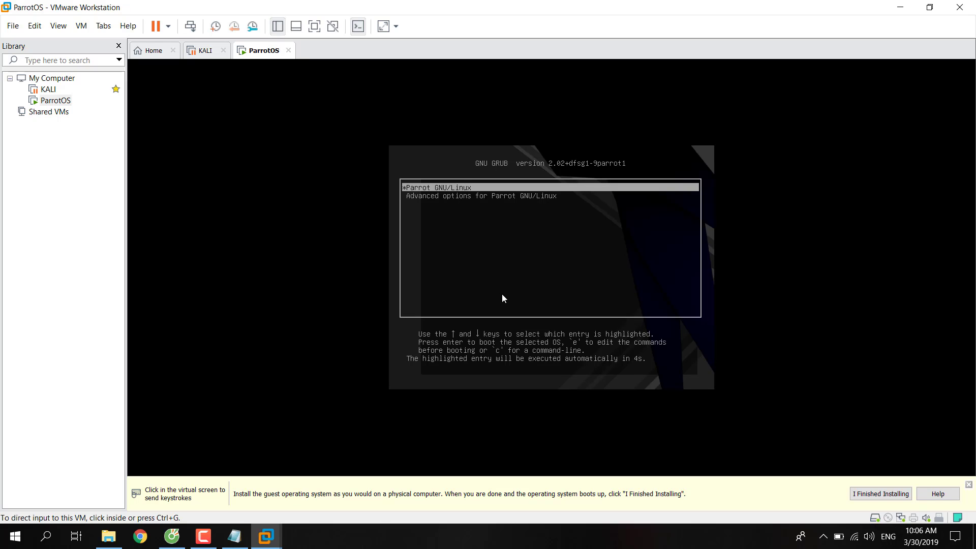
click(473, 196)
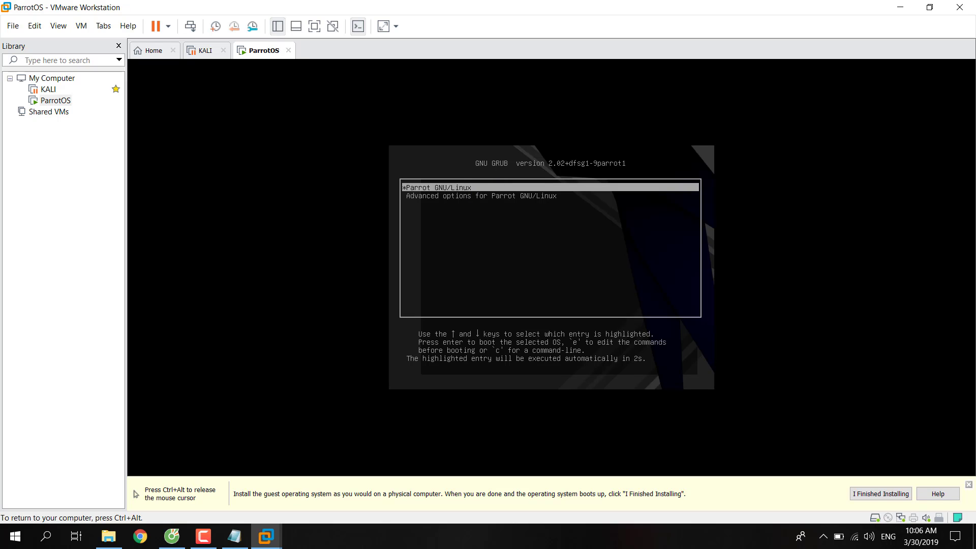
key(Return)
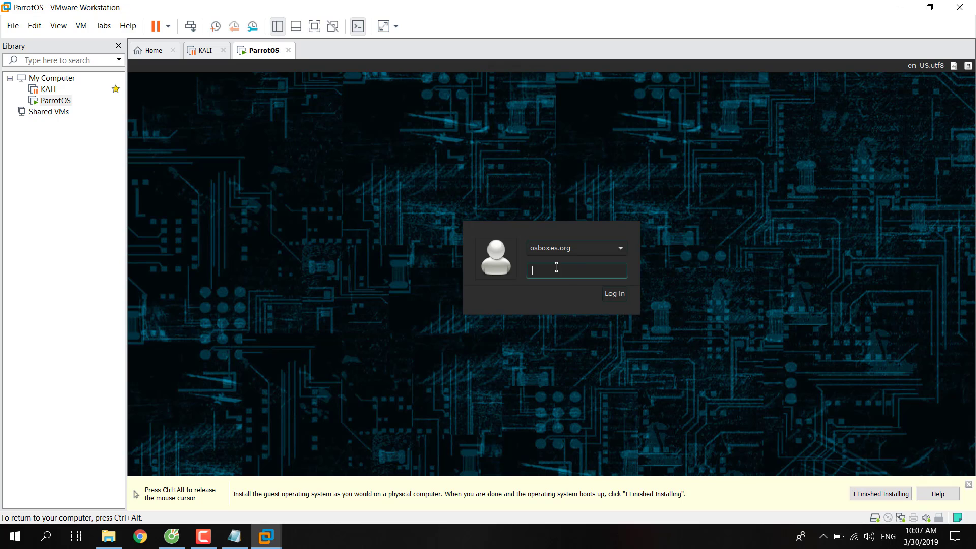
click(584, 248)
click(584, 248)
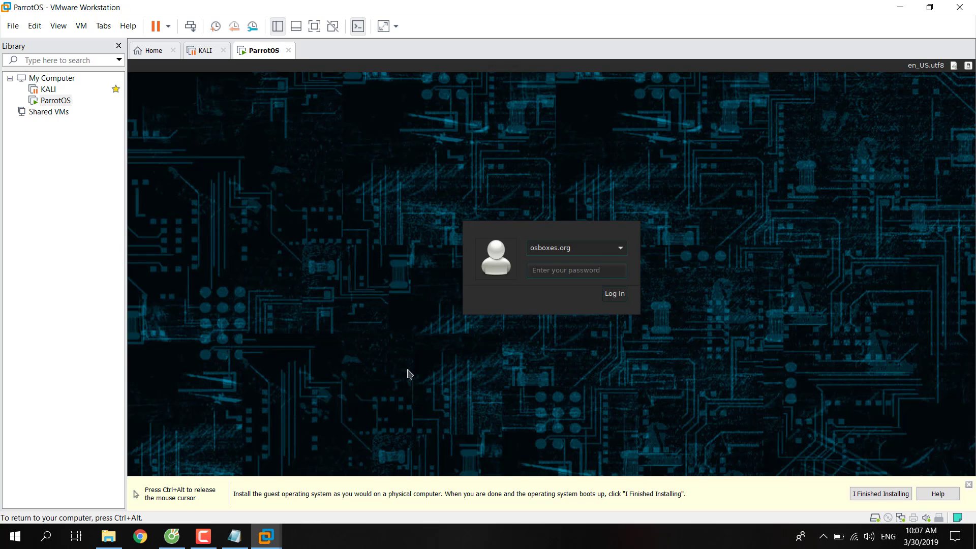
key(ctrl+alt)
click(235, 536)
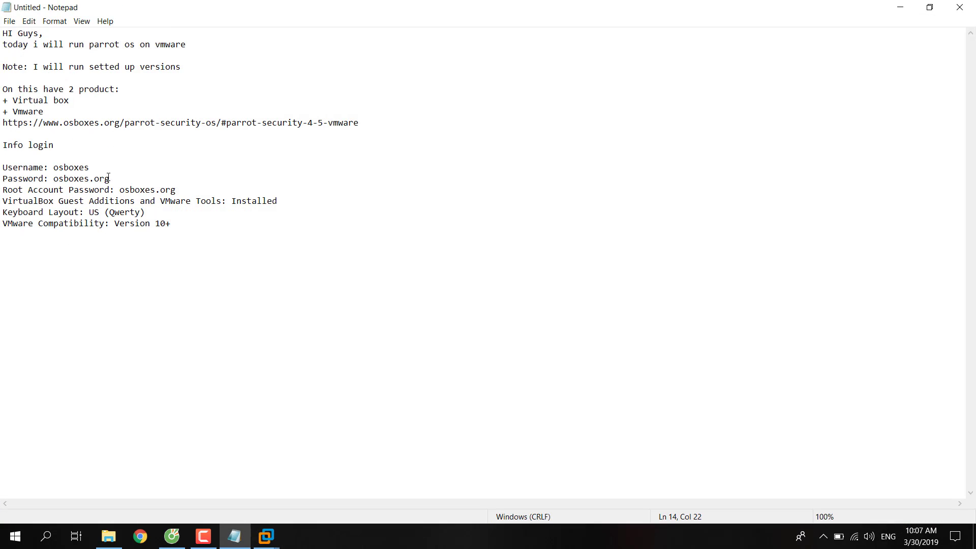
mouse_move(108, 178)
mouse_down()
mouse_move(58, 168)
mouse_move(54, 179)
mouse_move(6, 182)
mouse_move(124, 176)
mouse_up()
click(4, 187)
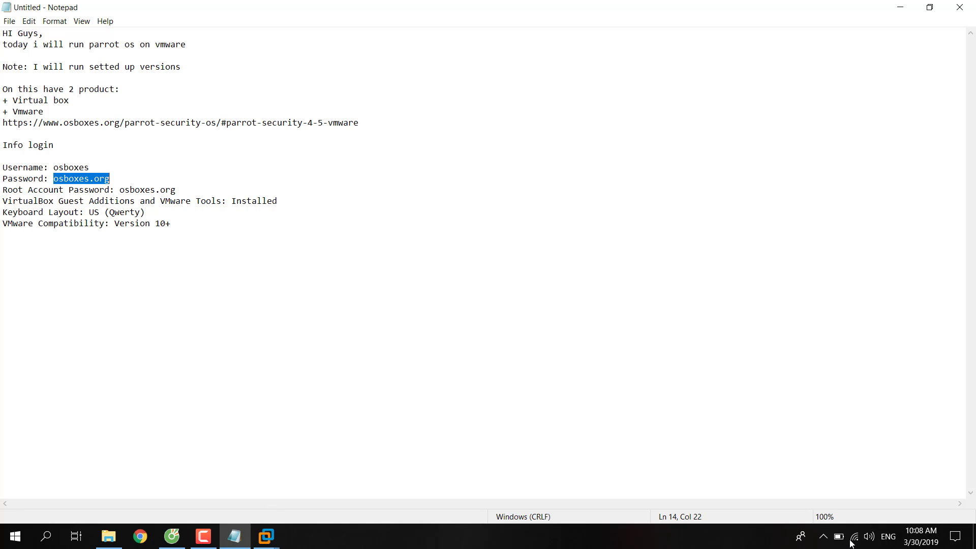
click(824, 536)
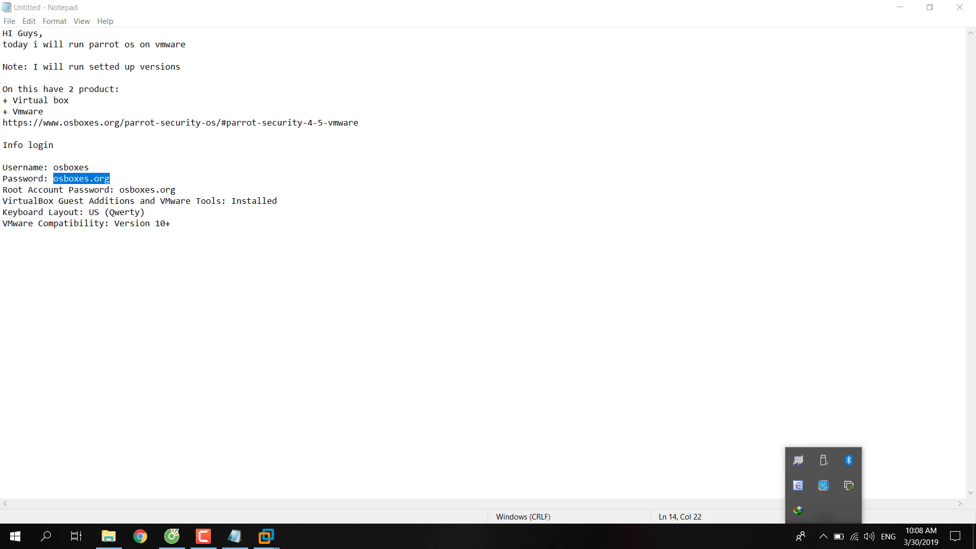
Log in to ParrotOS with the account password and hide the install hint bar.
mouse_move(266, 536)
click(401, 444)
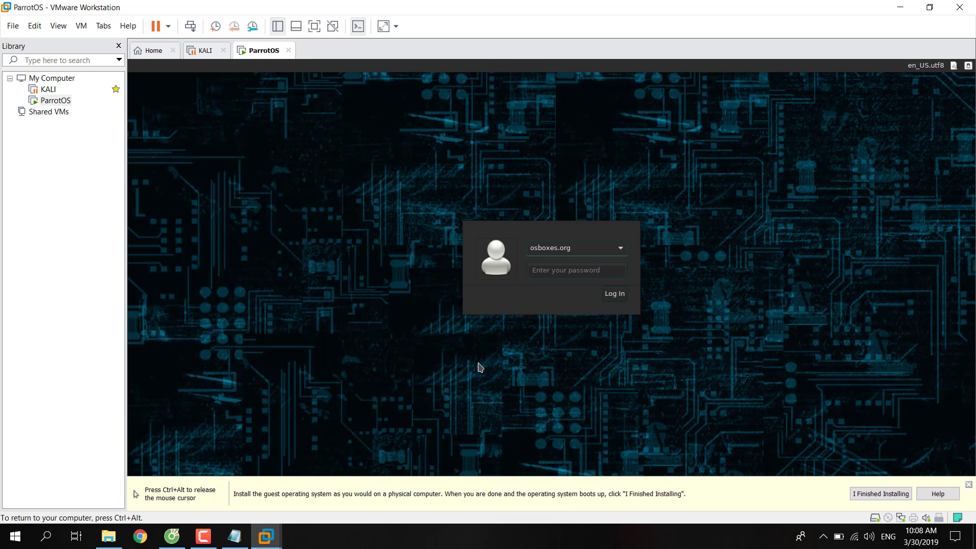
click(542, 269)
text(o)
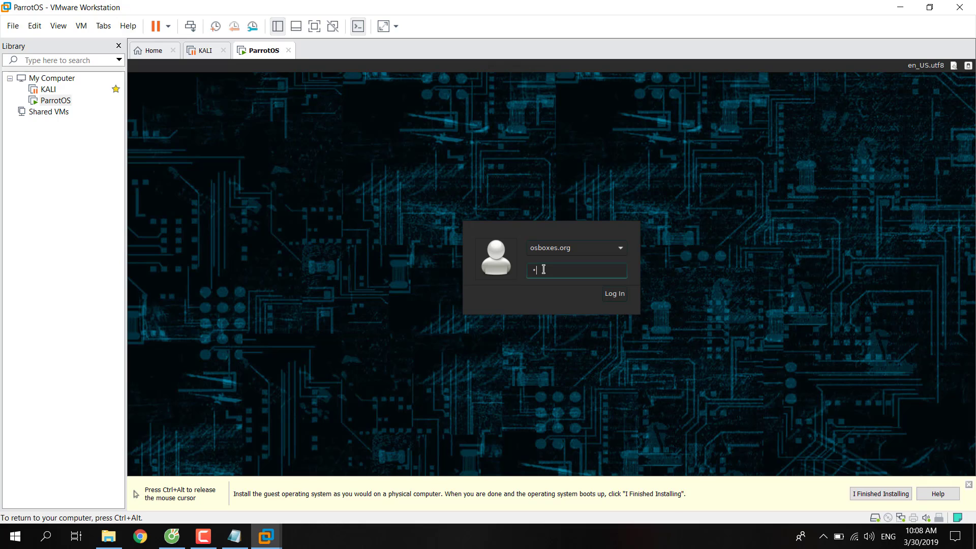
text(sboxes.org)
key(Return)
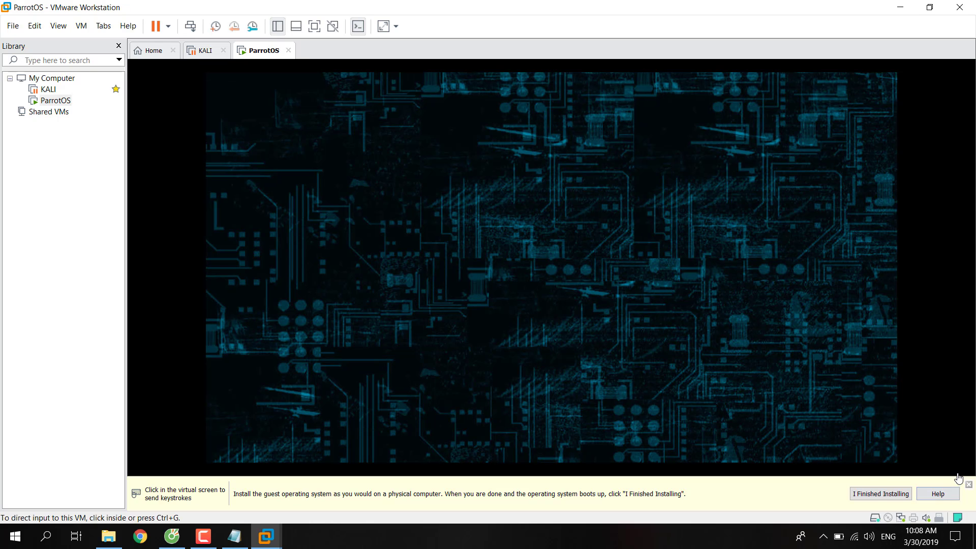
click(348, 209)
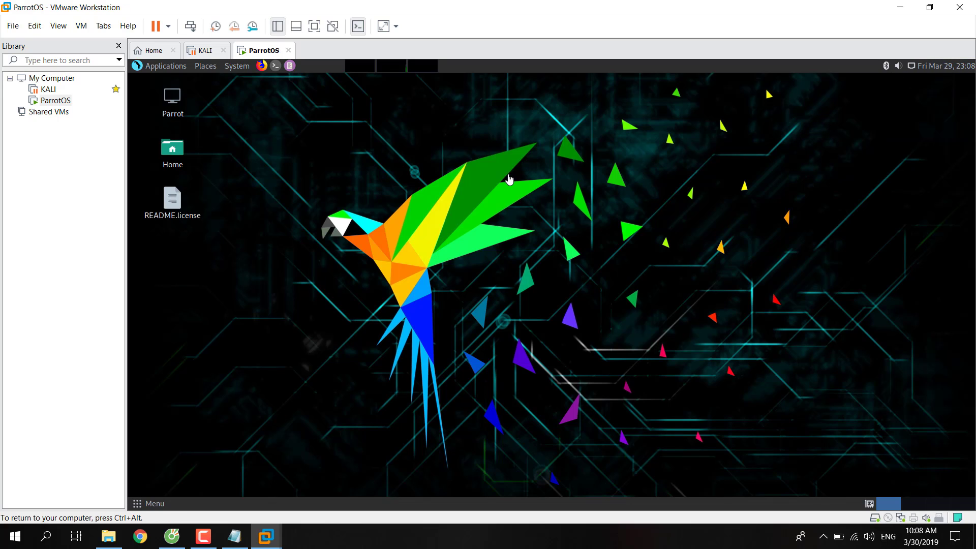
In a desktop terminal, run ifconfig and ping 8.8.8.8, then close the terminal.
right_click(511, 158)
click(558, 214)
text(ifconfig)
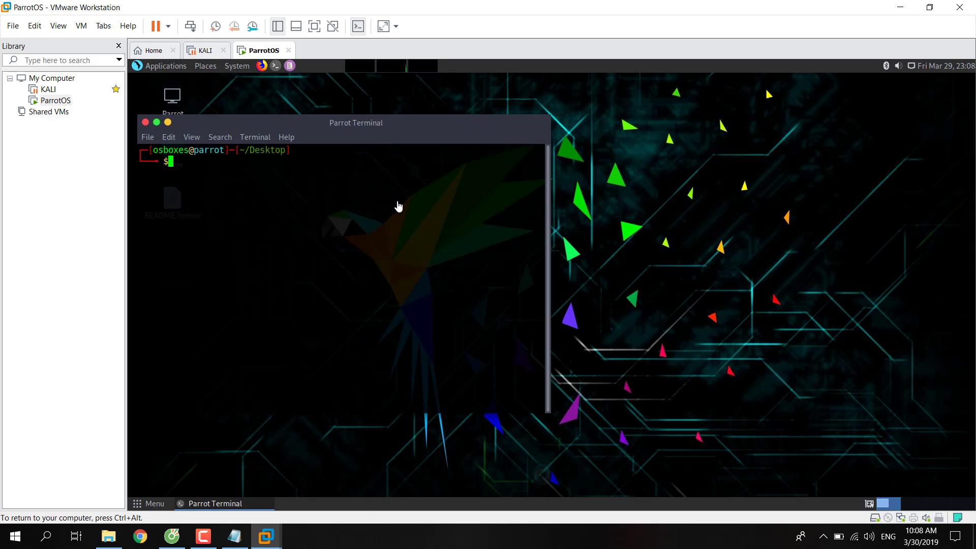
key(Return)
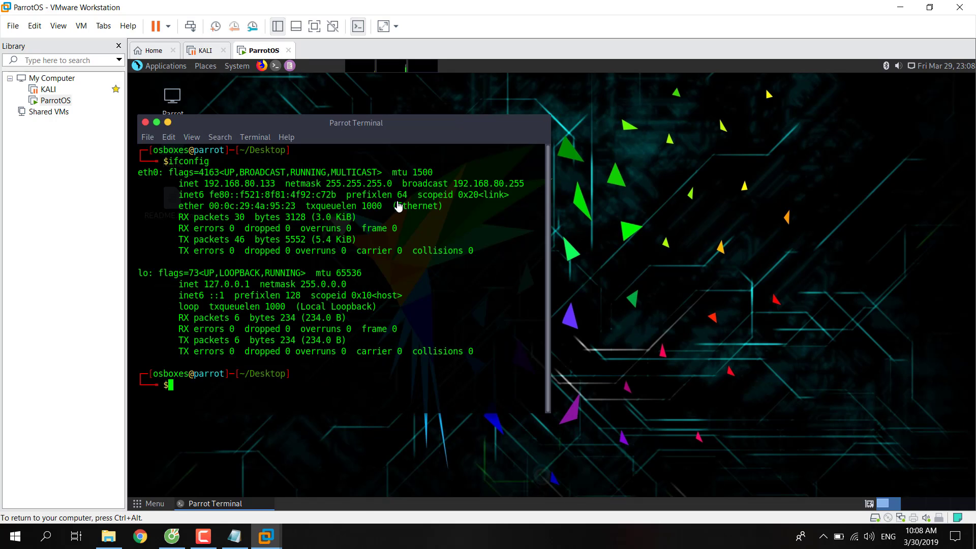
text(ping 8.8.8.8)
key(Return)
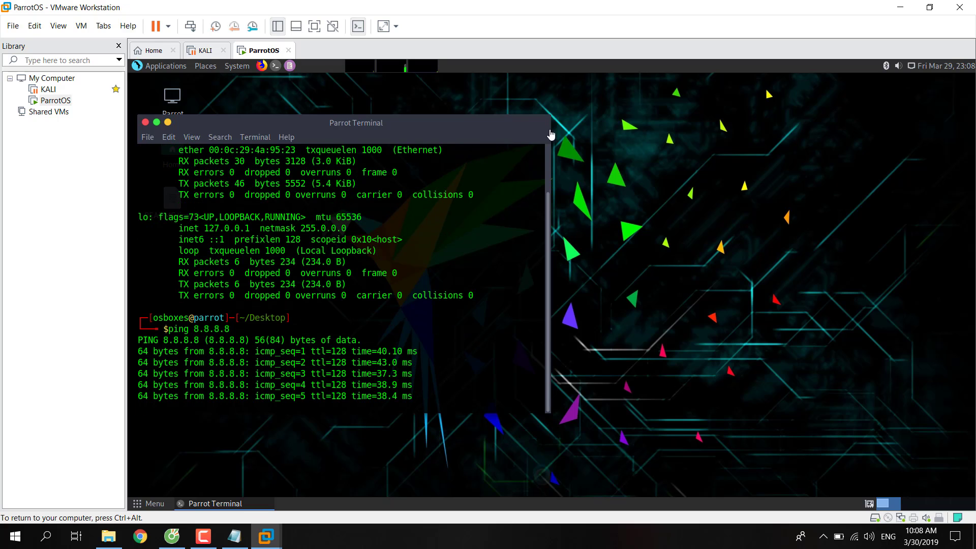
click(145, 123)
Confirm closing the guest terminal and launch Firefox from the Parrot top panel.
click(399, 310)
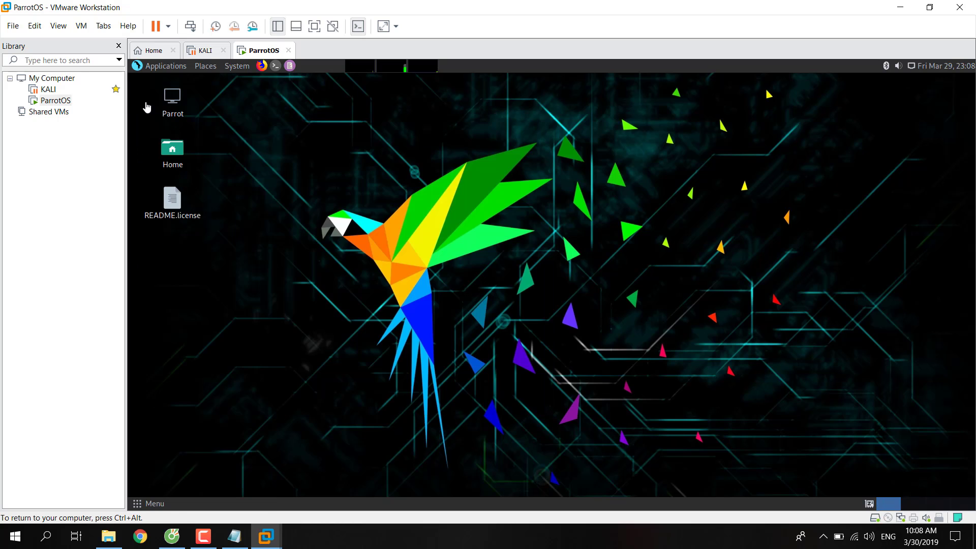
click(81, 28)
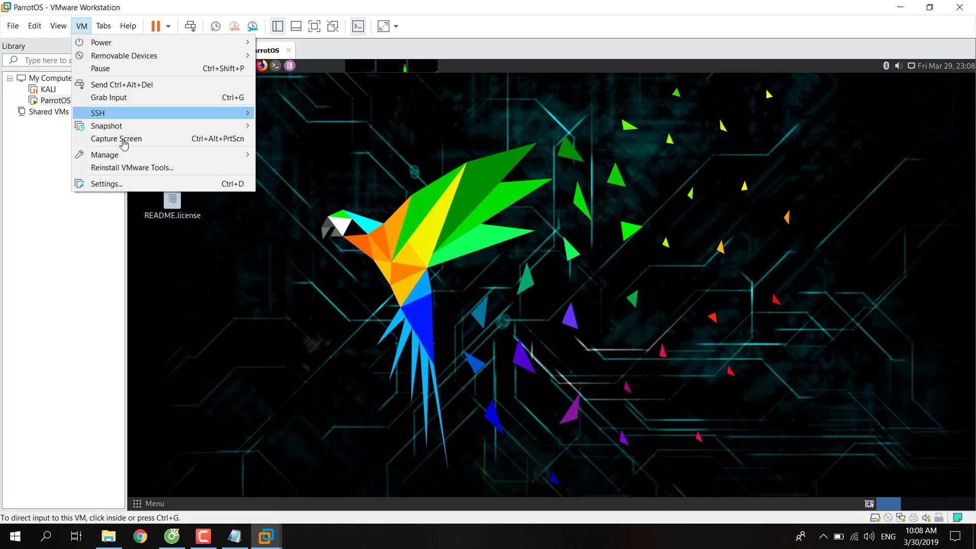
click(377, 142)
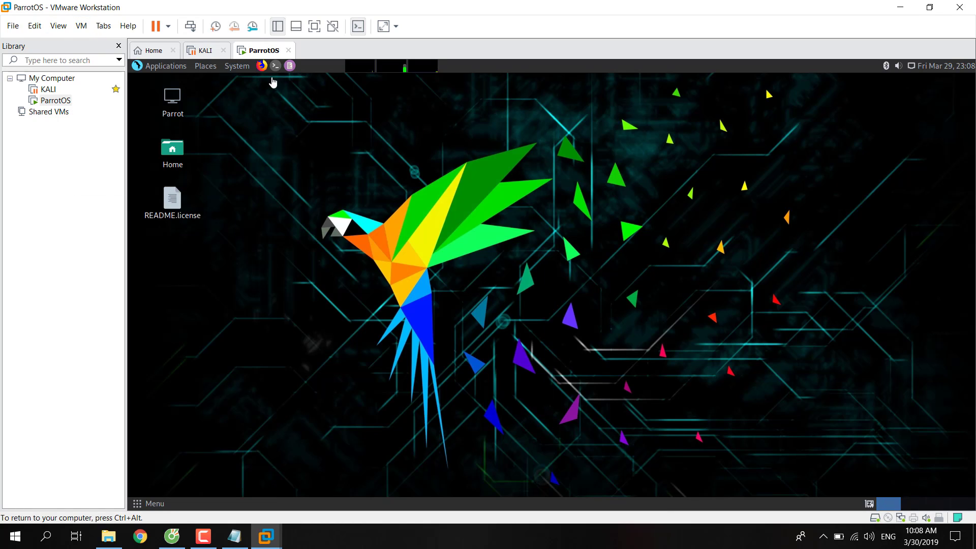
click(261, 66)
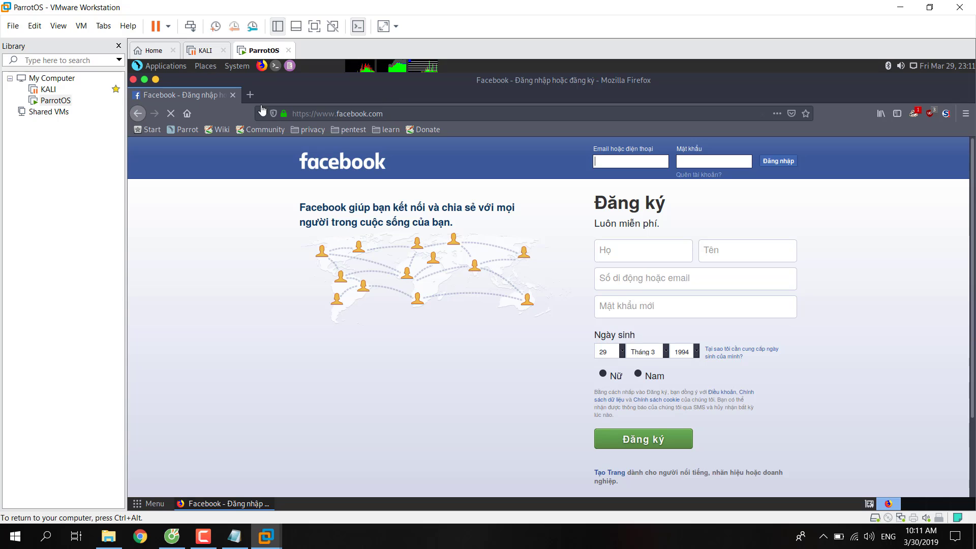
Replace the Facebook tab with the enaqx/awesome-pentest GitHub page and scroll its README.
click(250, 94)
click(232, 94)
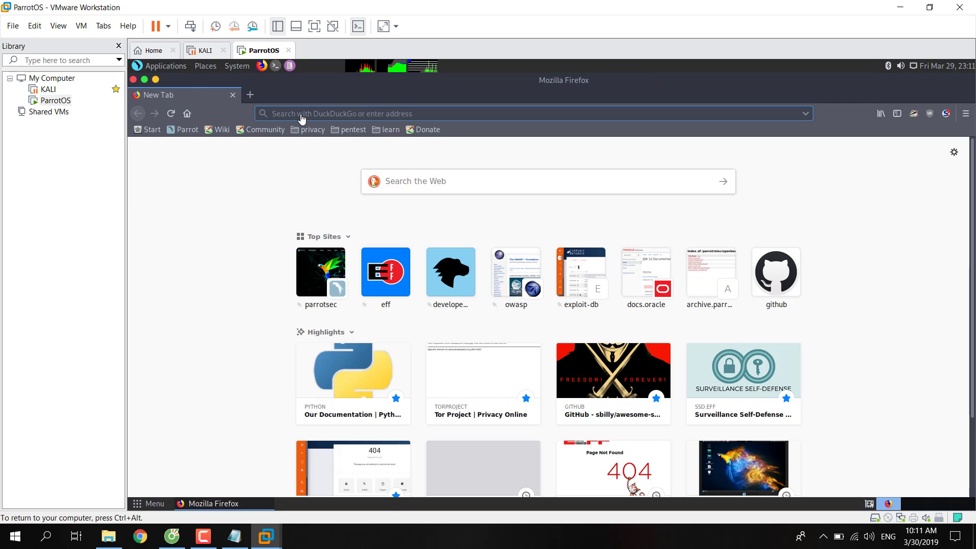
text(github.com/)
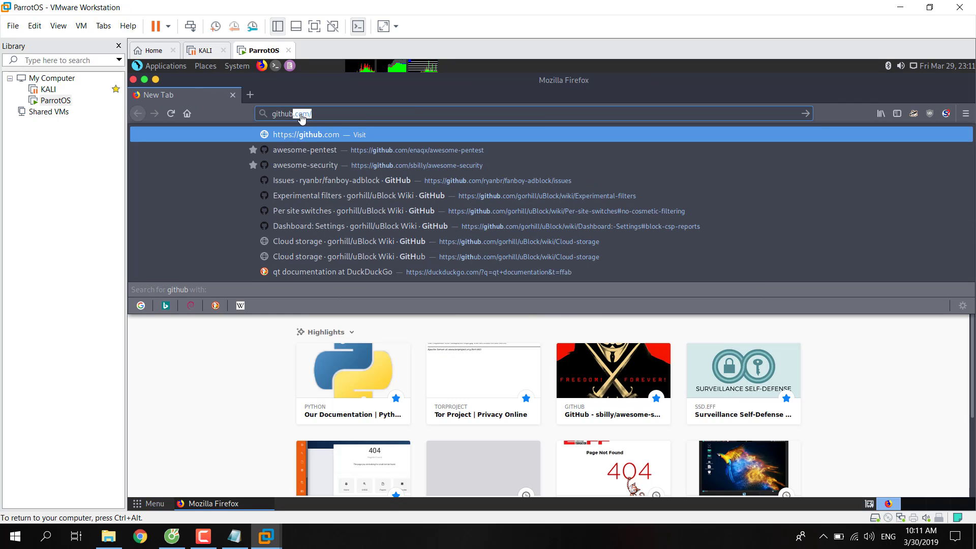
key(Down)
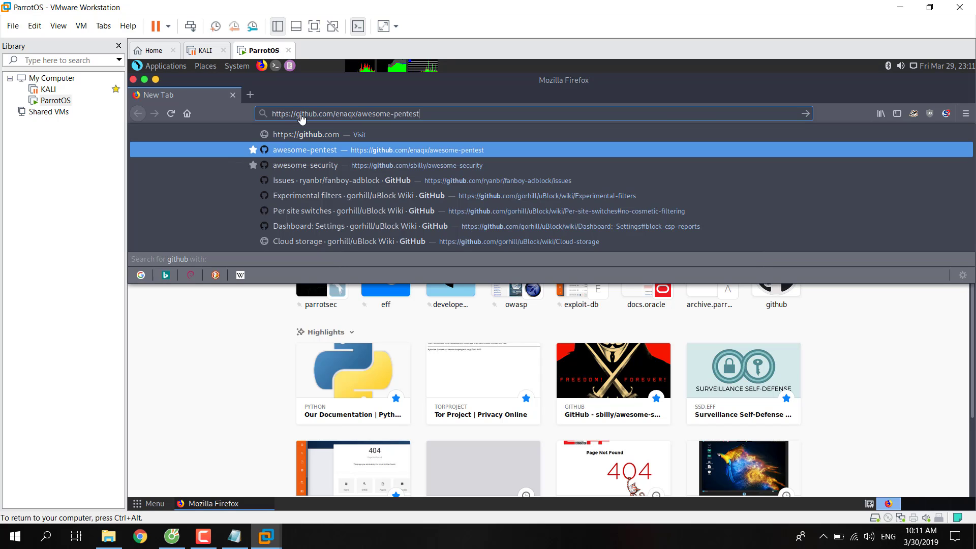
key(Down)
key(Up)
key(Return)
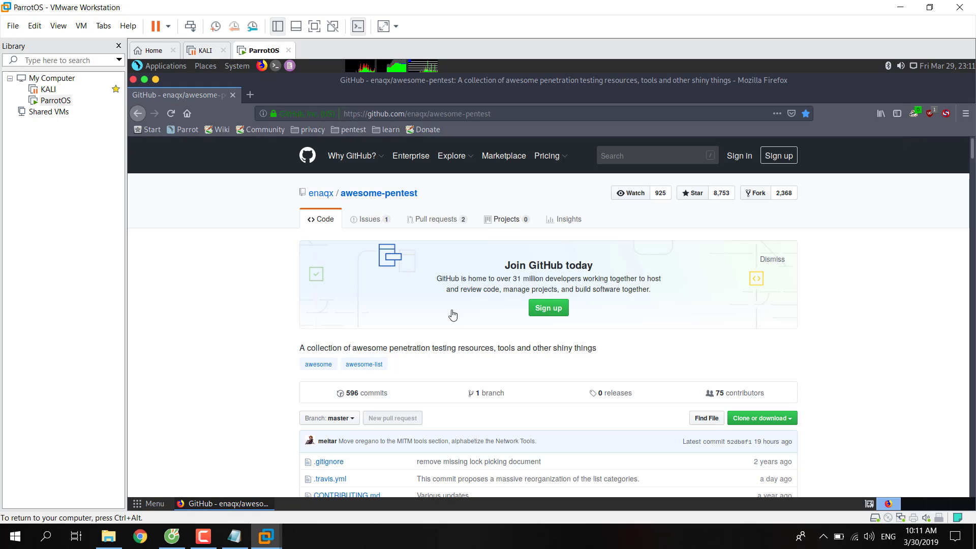
scroll(414, 346, down, 3)
scroll(415, 345, down, 13)
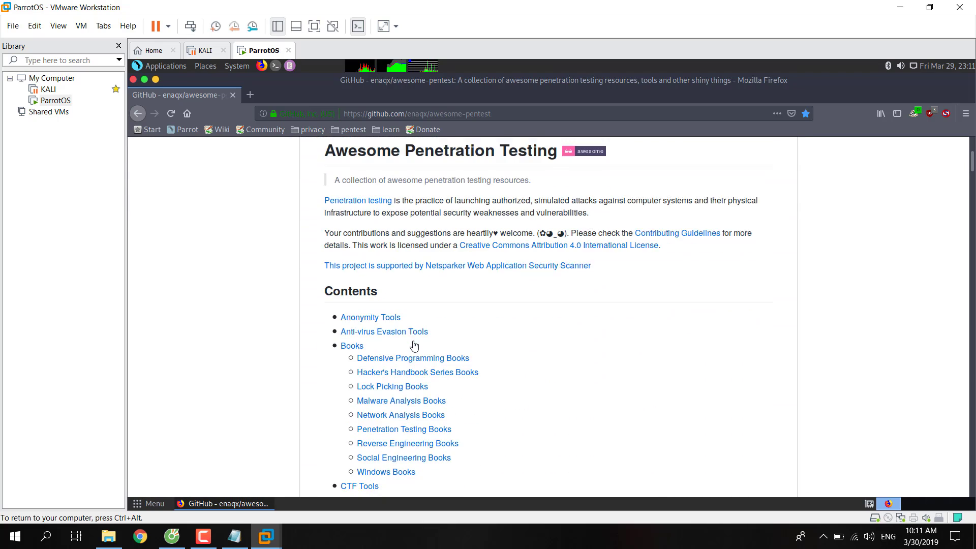
scroll(414, 345, down, 3)
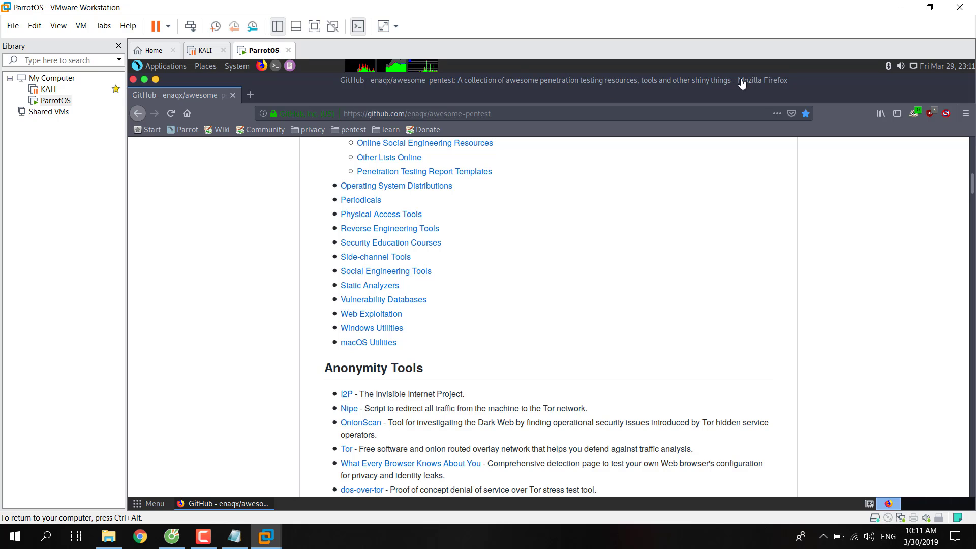
Shrink and move the Firefox window, then open Home > Downloads in the guest.
double_click(821, 86)
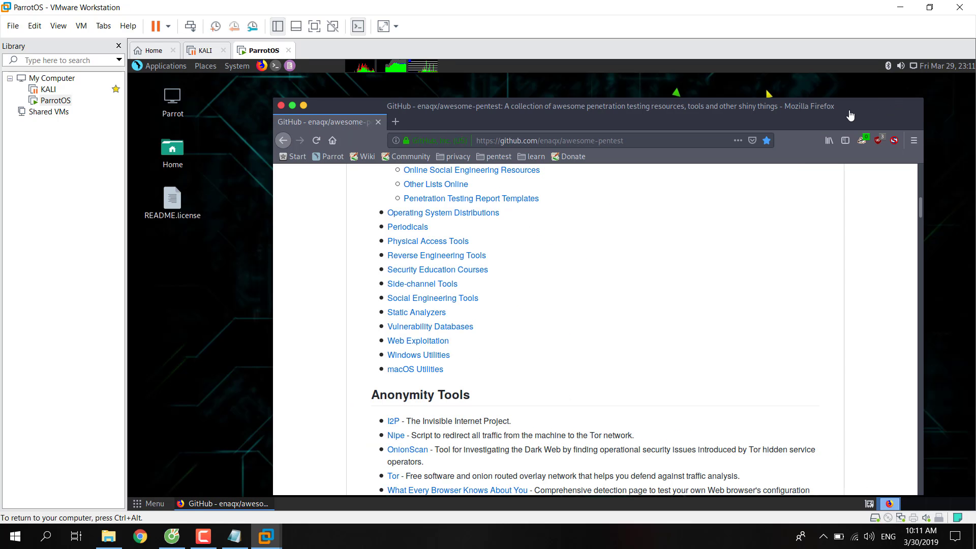
drag(854, 109, 906, 84)
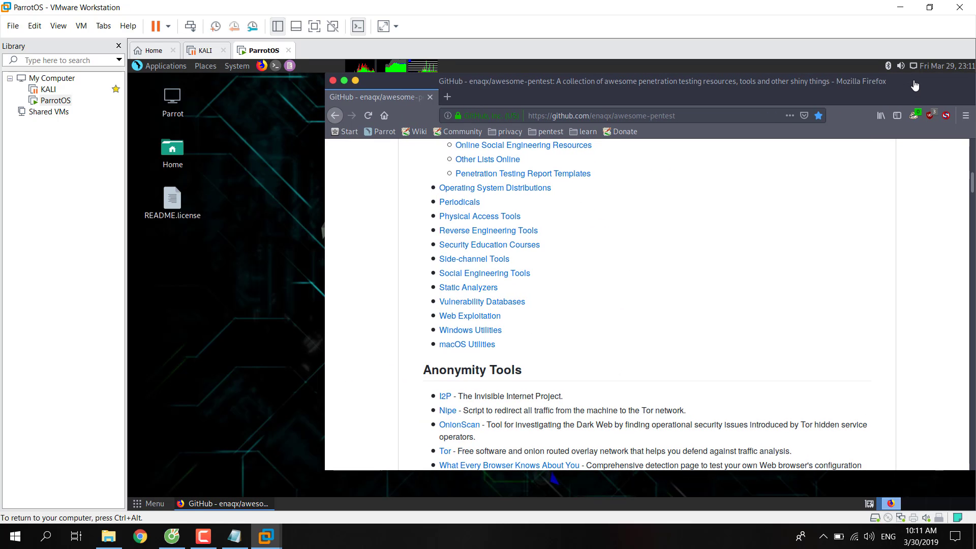
double_click(181, 165)
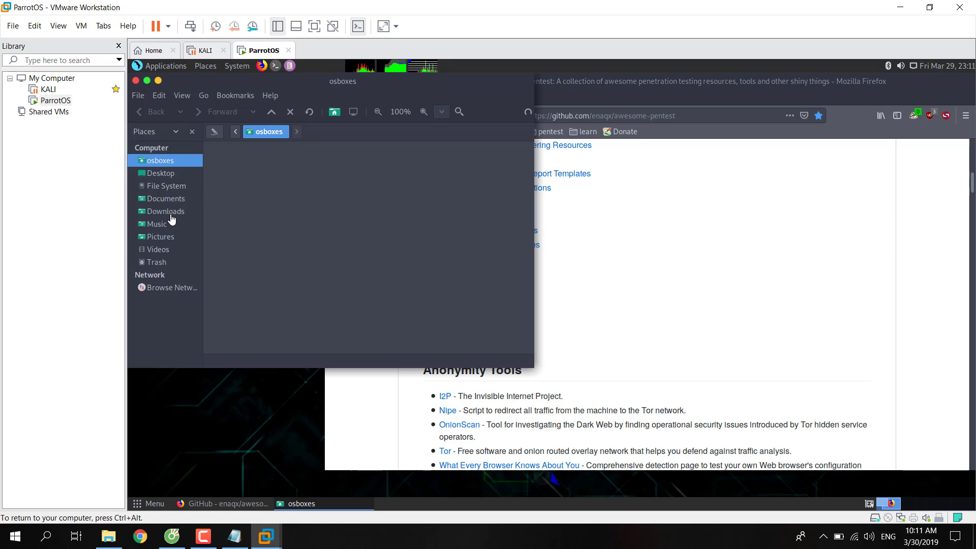
click(177, 212)
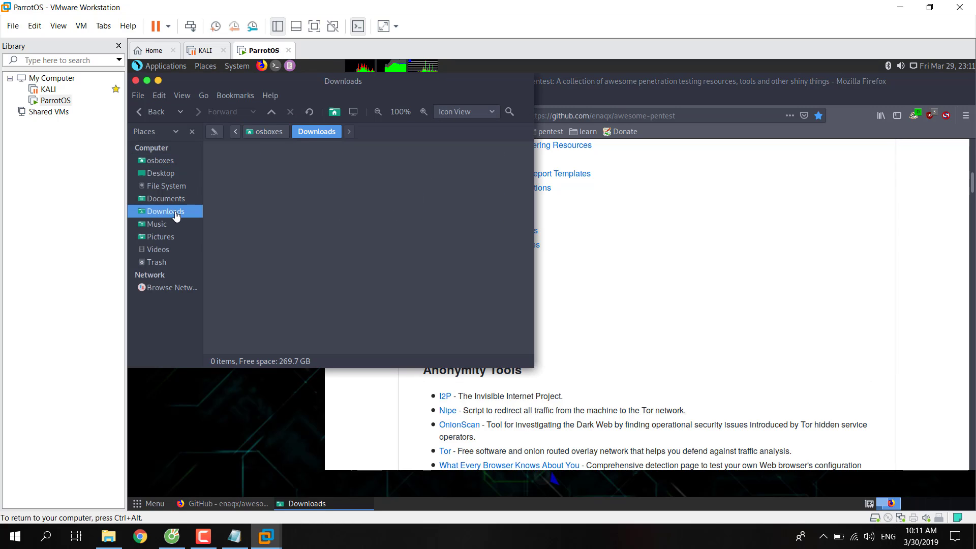
right_click(313, 209)
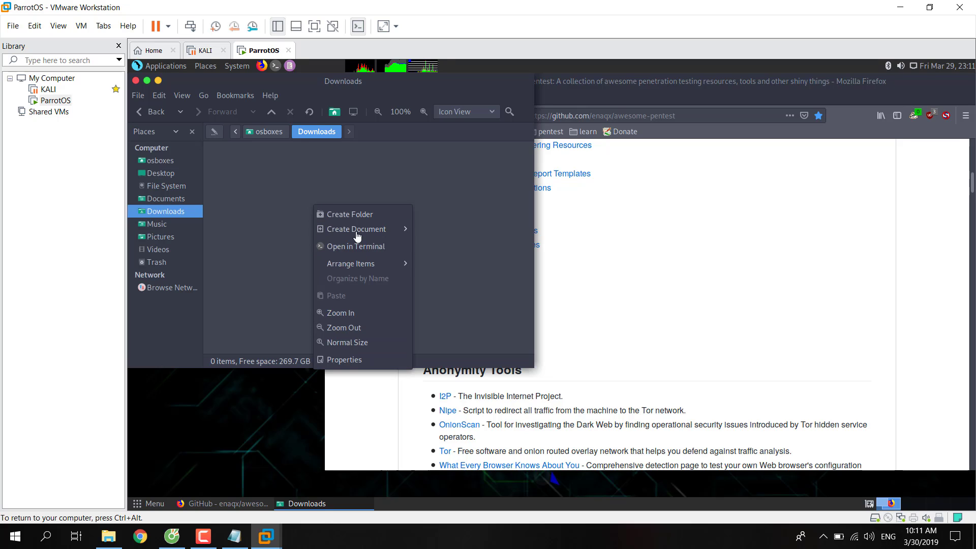
click(461, 169)
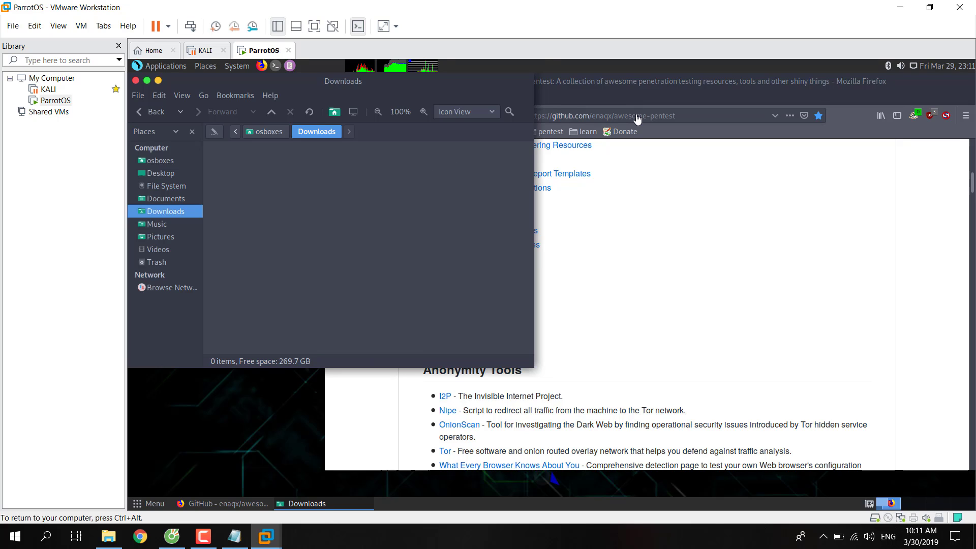
Copy the repository URL from Firefox and open a terminal in Downloads.
click(636, 116)
key(ctrl+a)
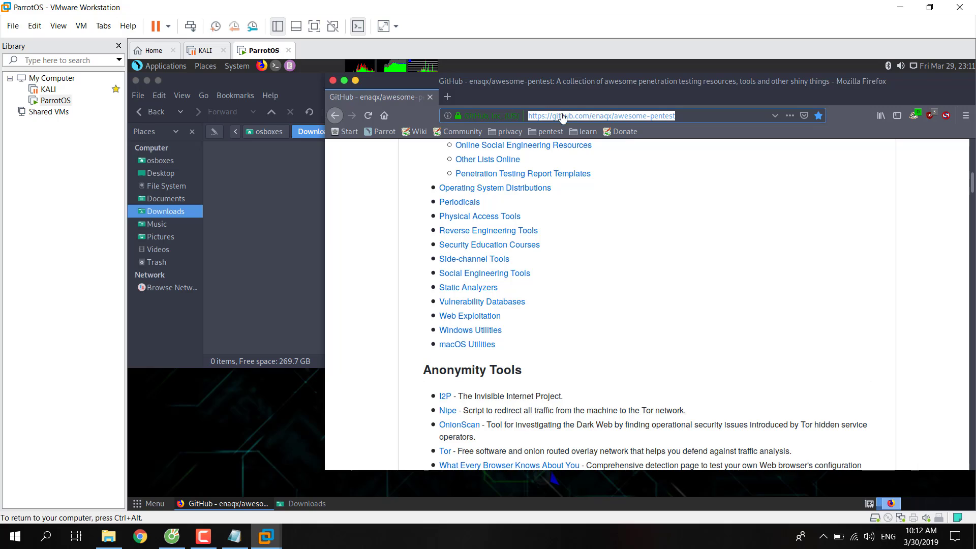
right_click(563, 122)
click(591, 160)
click(231, 184)
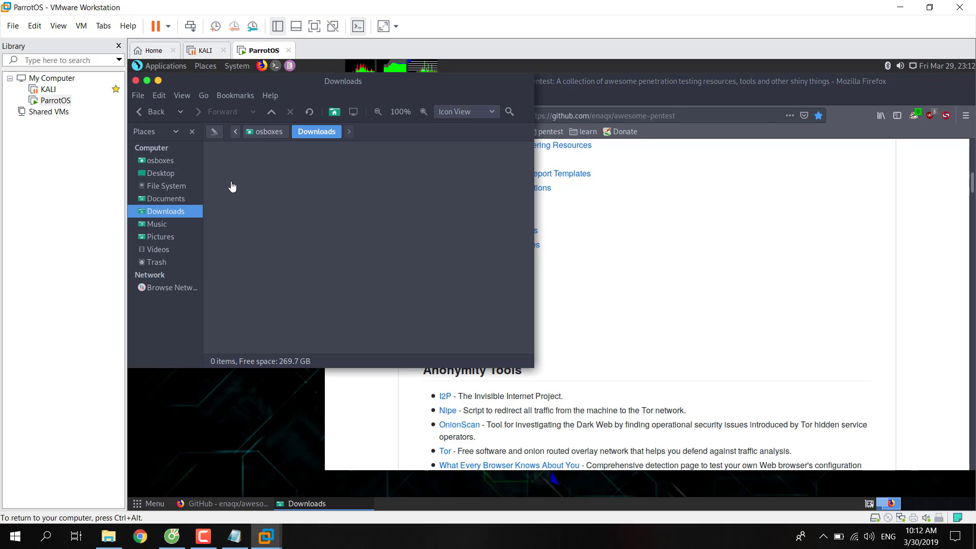
right_click(232, 184)
click(294, 222)
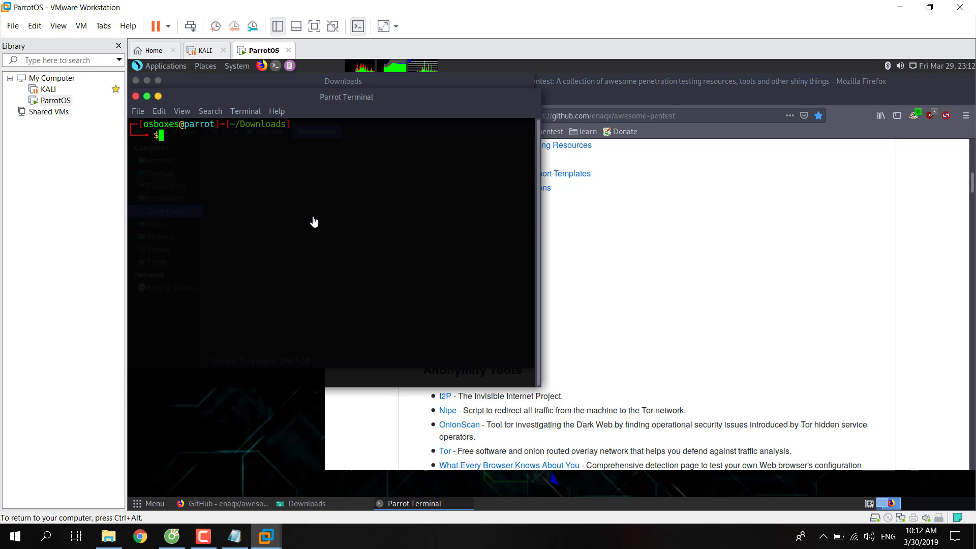
Run git clone with the pasted URL, cd into awesome-pentest, and list its files.
text(git clon)
right_click(292, 151)
click(315, 221)
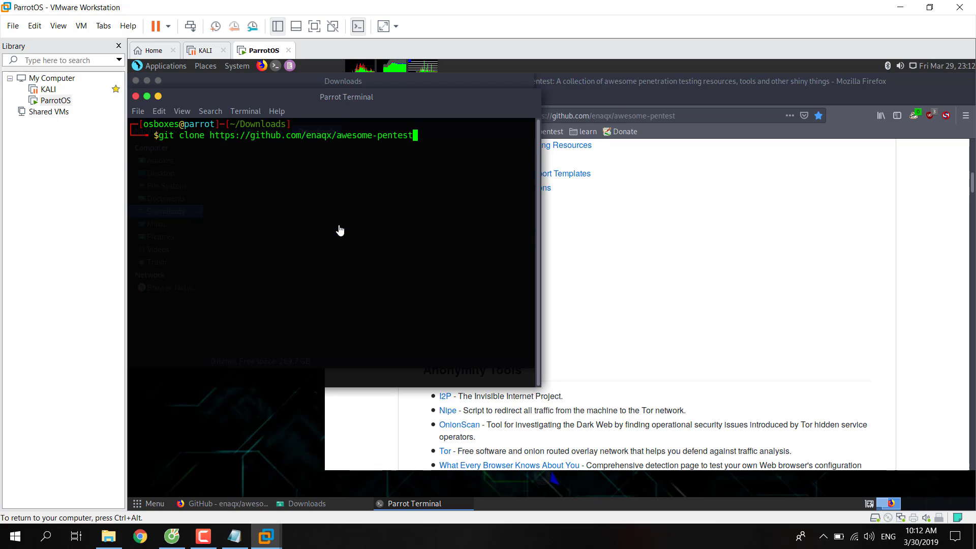
key(Return)
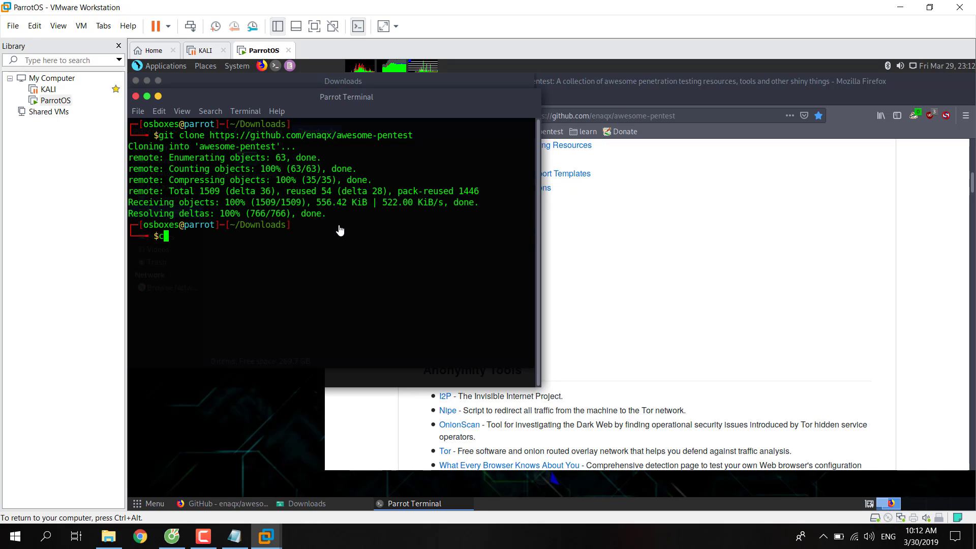
text(d a)
key(Tab)
key(Return)
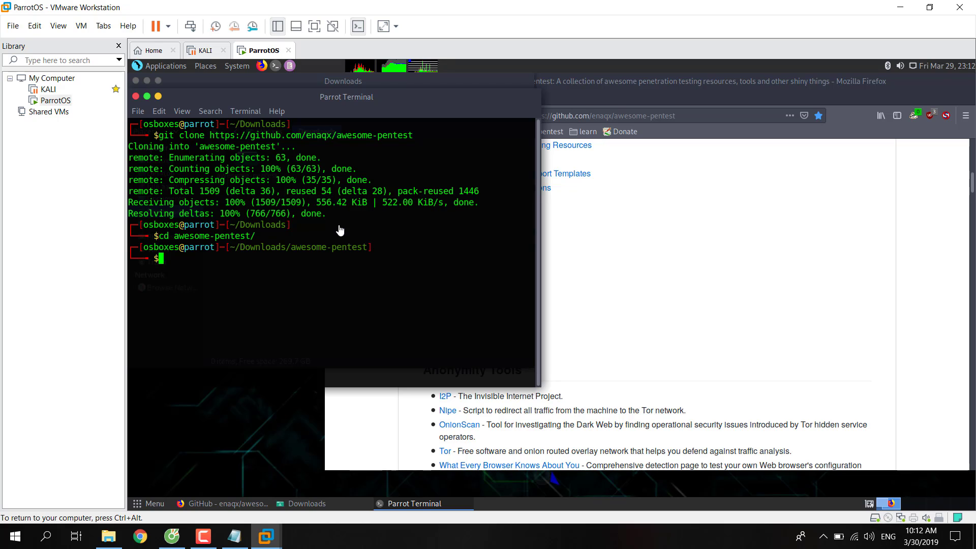
text(ls)
key(Return)
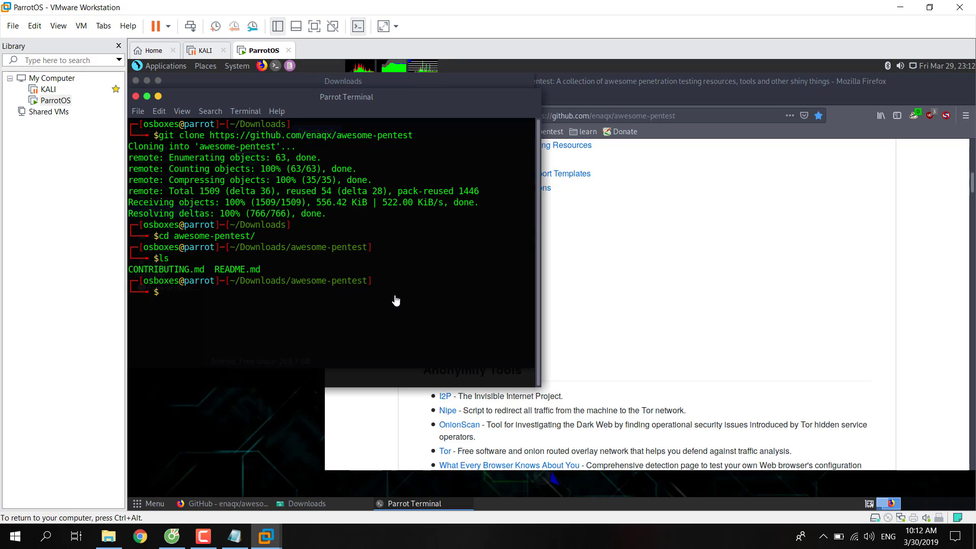
Enter 'ok thanks' at the prompt and close the terminal.
text(ok thanks)
key(BackSpace)
key(BackSpace)
key(BackSpace)
key(BackSpace)
key(BackSpace)
text(ank)
key(BackSpace)
key(BackSpace)
key(BackSpace)
text(hanks)
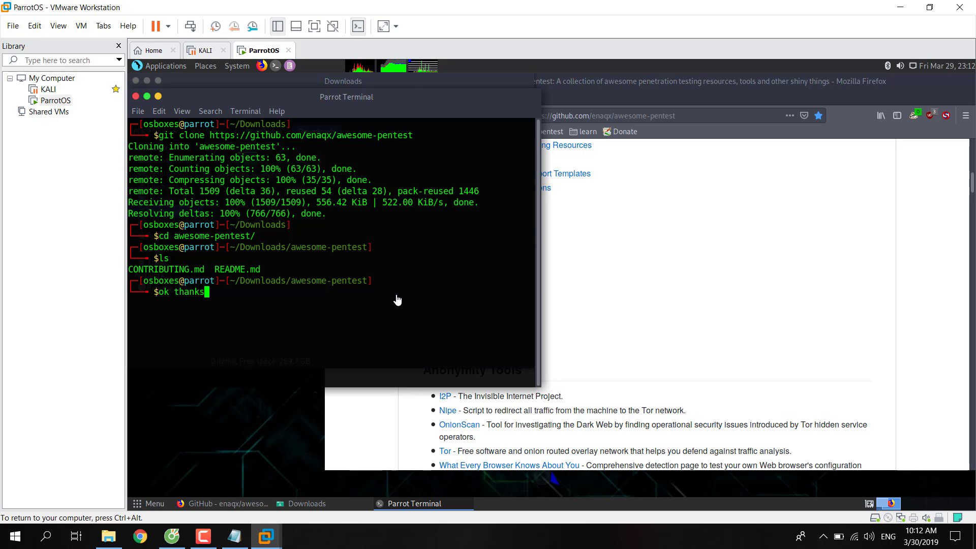
key(Return)
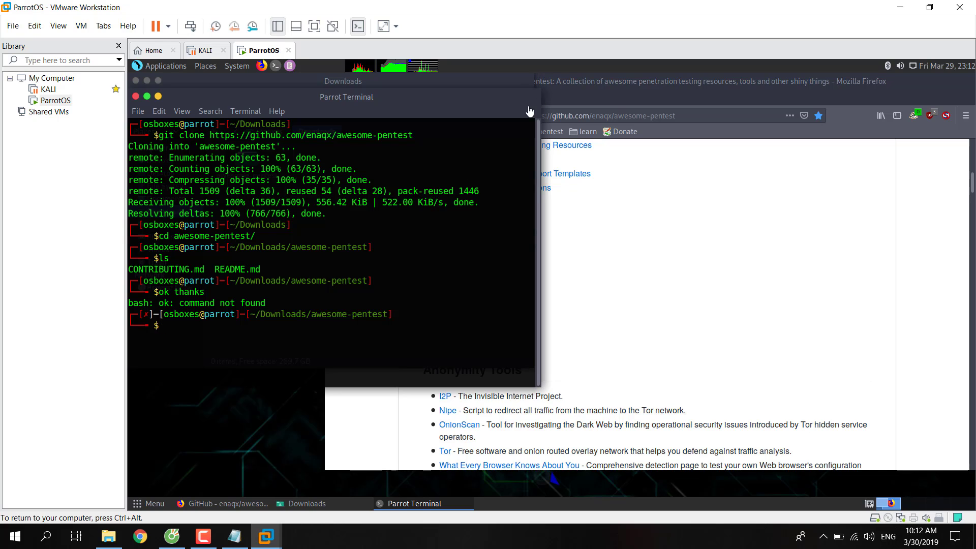
click(136, 97)
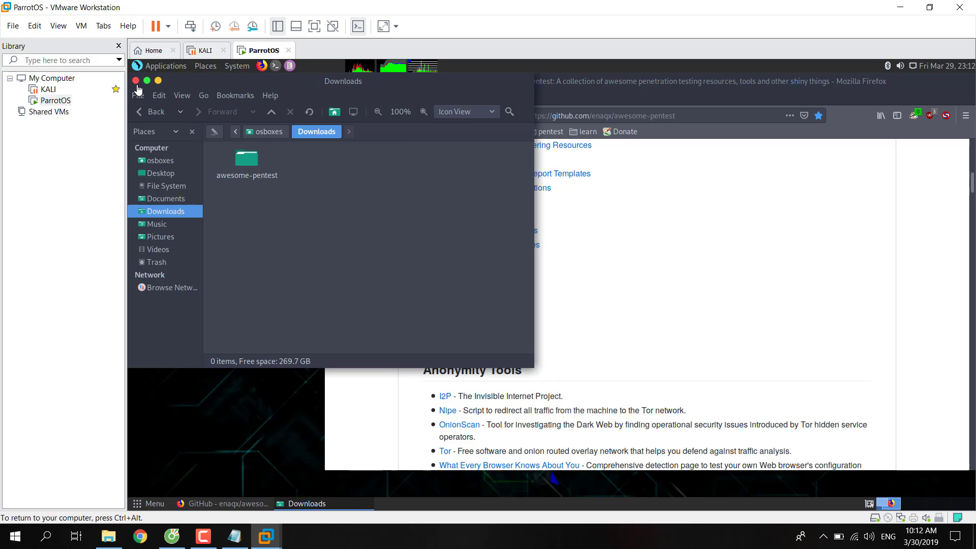
Close the Downloads folder and Firefox windows in the guest.
click(136, 81)
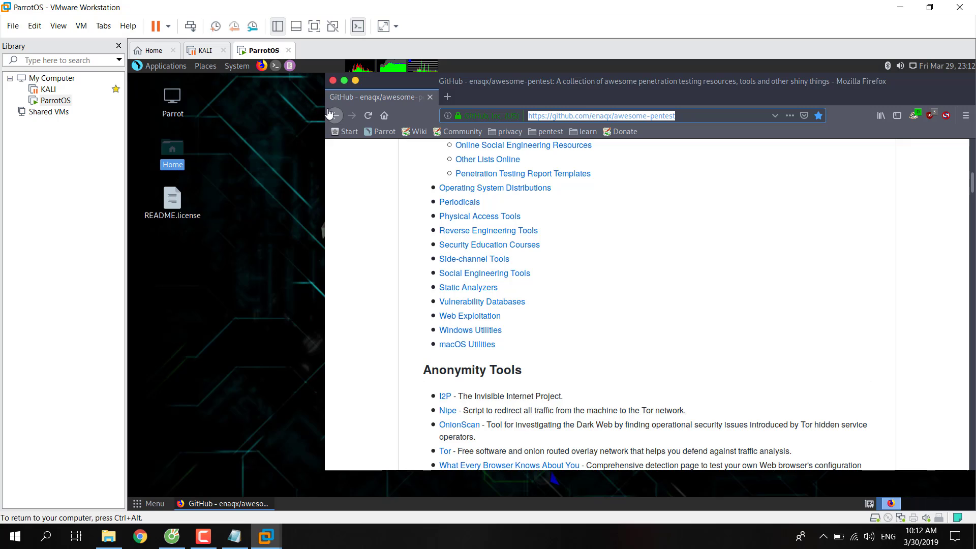
click(333, 81)
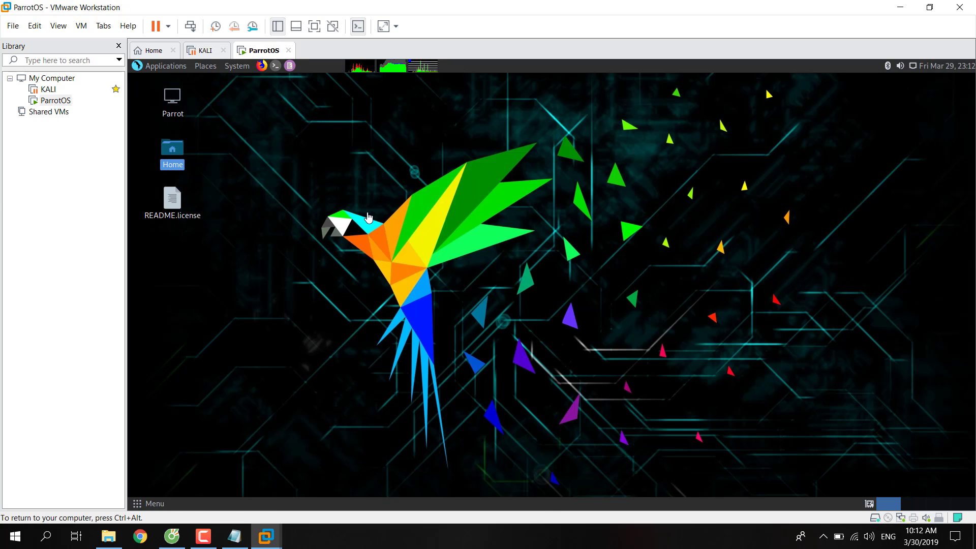
right_click(447, 212)
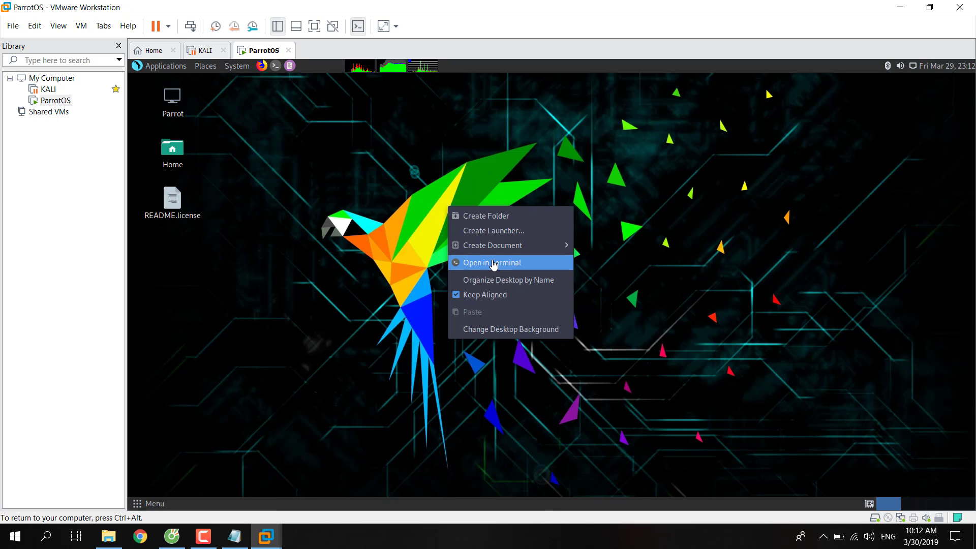
click(719, 152)
Launch nmap from Applications > Parrot > Information Gathering.
click(170, 70)
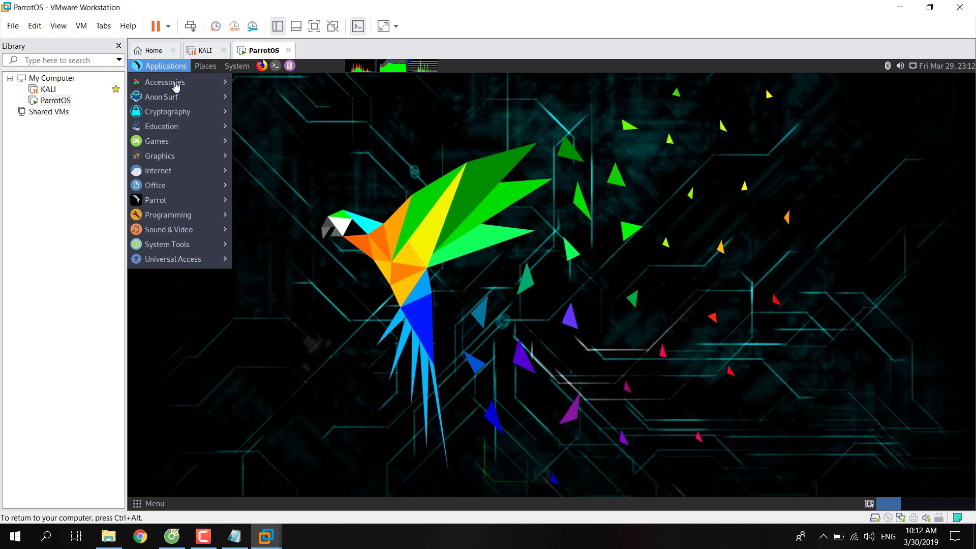
mouse_move(197, 201)
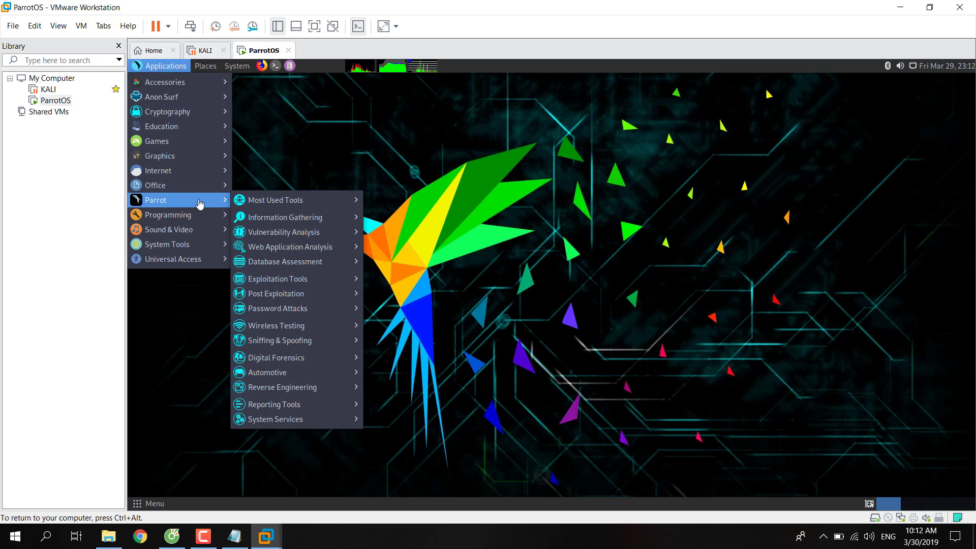
mouse_move(260, 204)
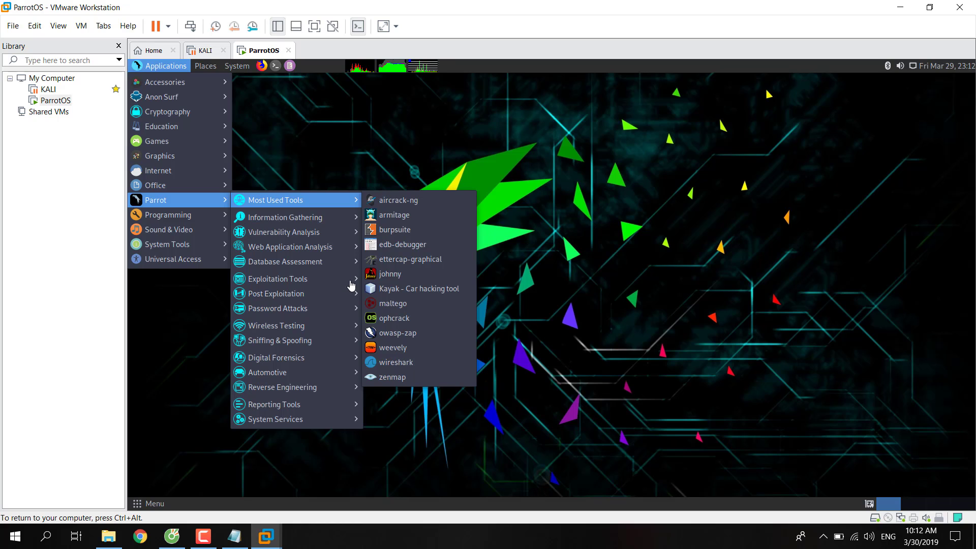
mouse_move(341, 218)
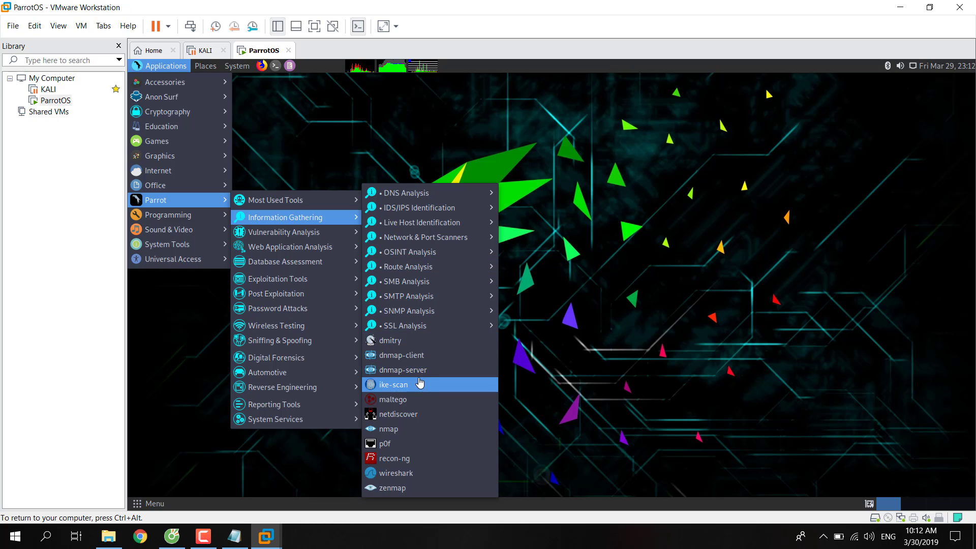
click(417, 435)
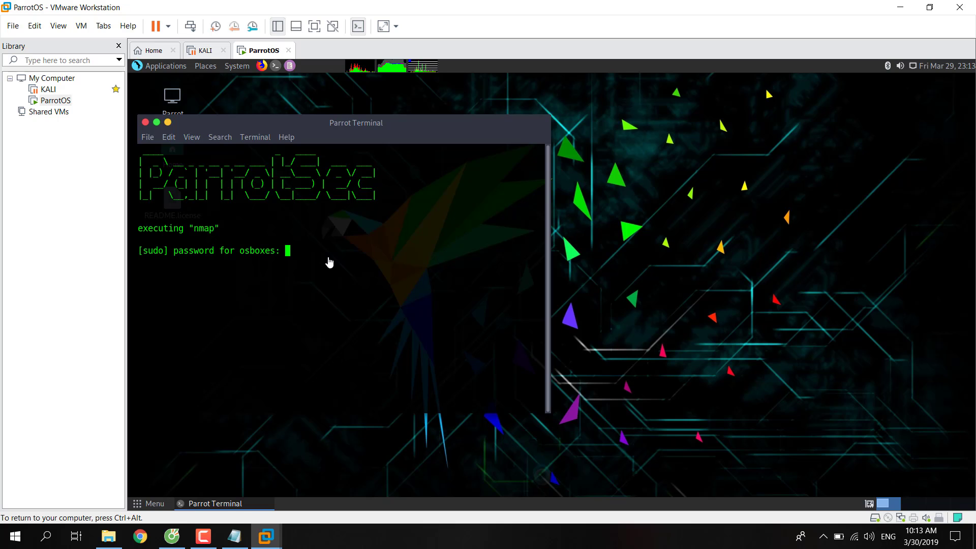
Run nmap with the sudo password and scroll through its printed usage options.
key(Return)
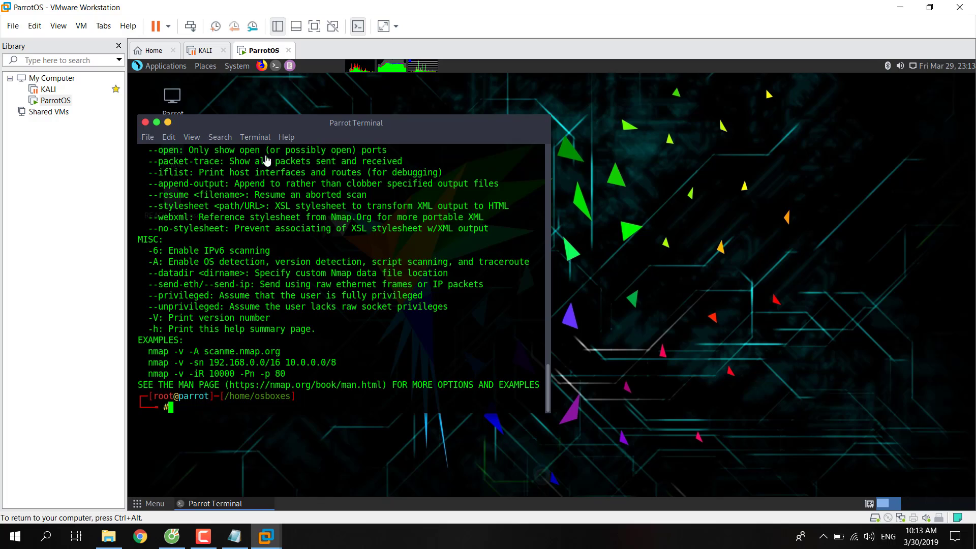
scroll(292, 250, up, 12)
scroll(291, 250, up, 12)
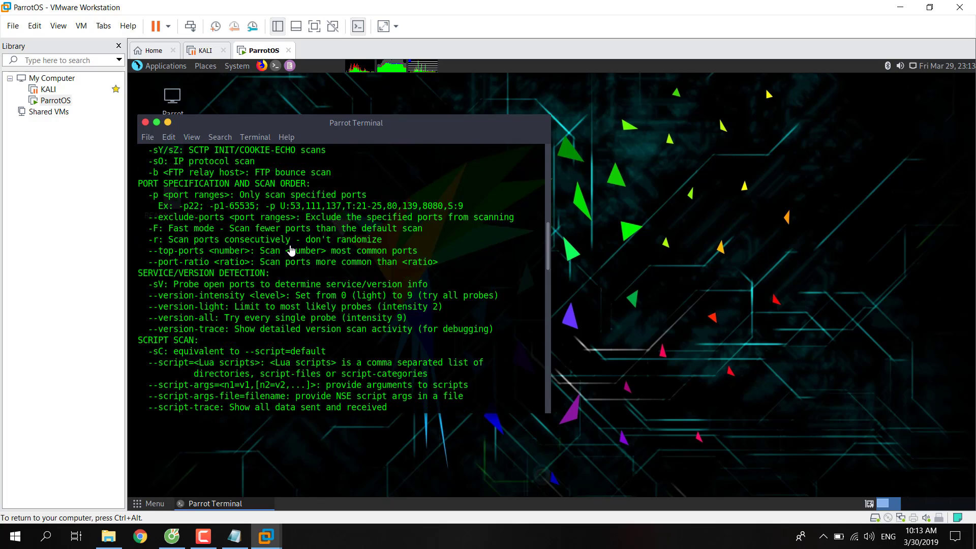
scroll(290, 254, down, 9)
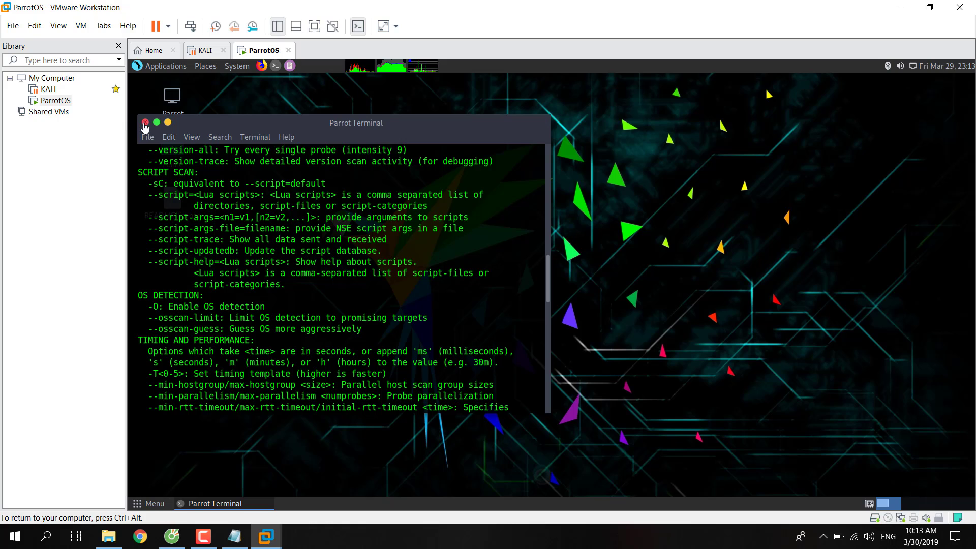
Close the nmap terminal and its process, then bring up Parrot's Most Used Tools.
click(168, 100)
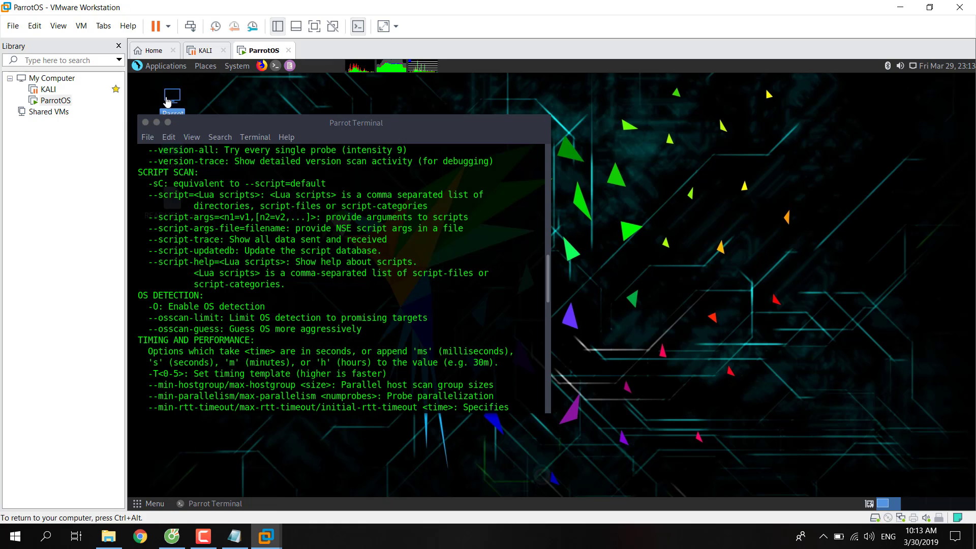
click(145, 122)
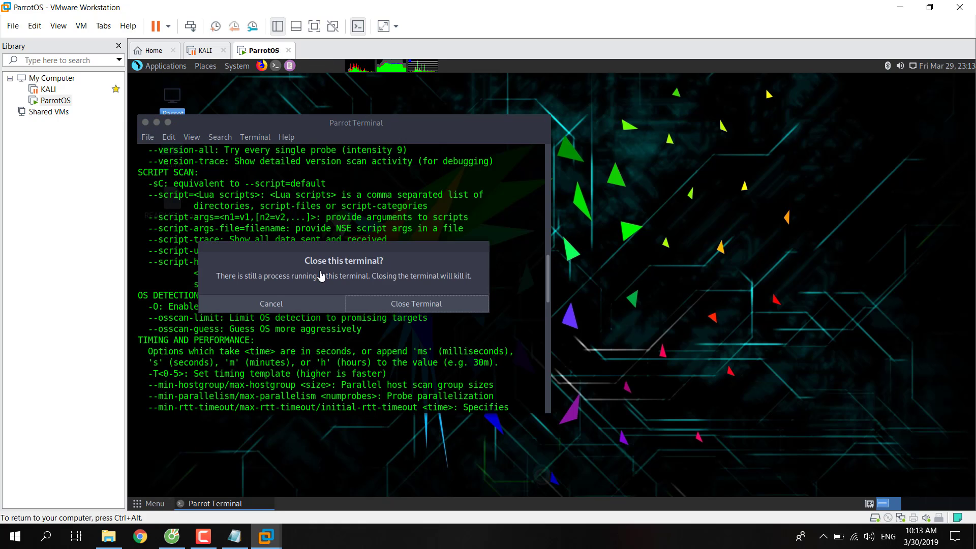
click(371, 307)
click(165, 67)
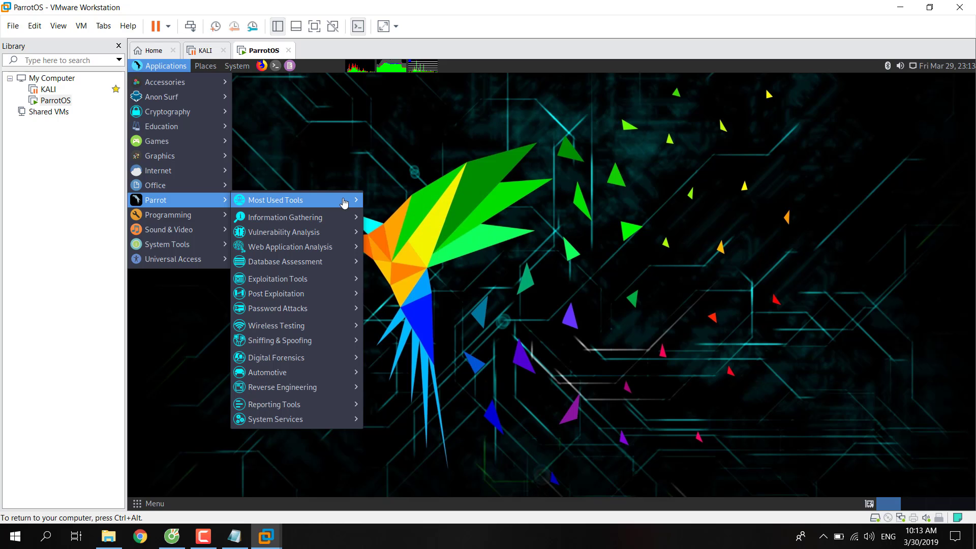
Launch Zenmap as root from Most Used Tools and maximize its window on the desktop.
click(403, 379)
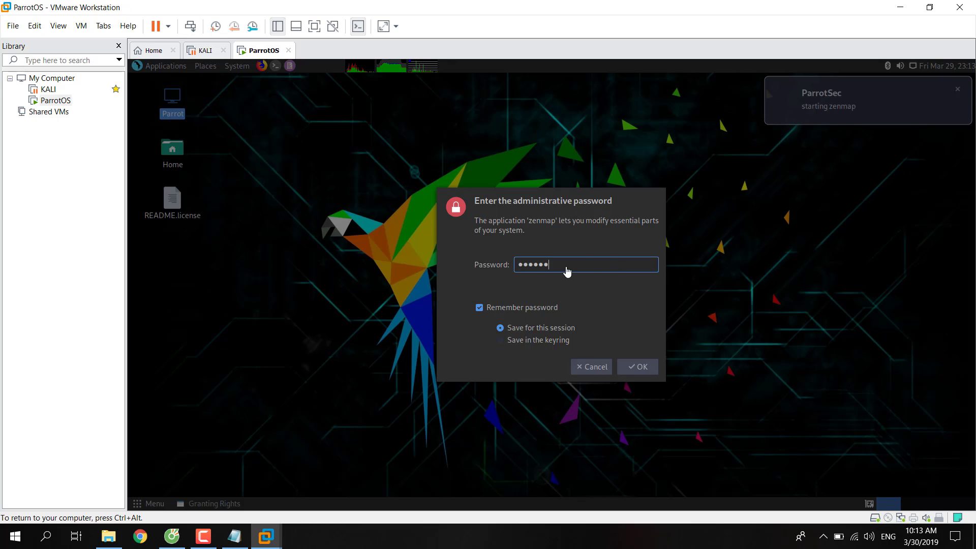
key(Return)
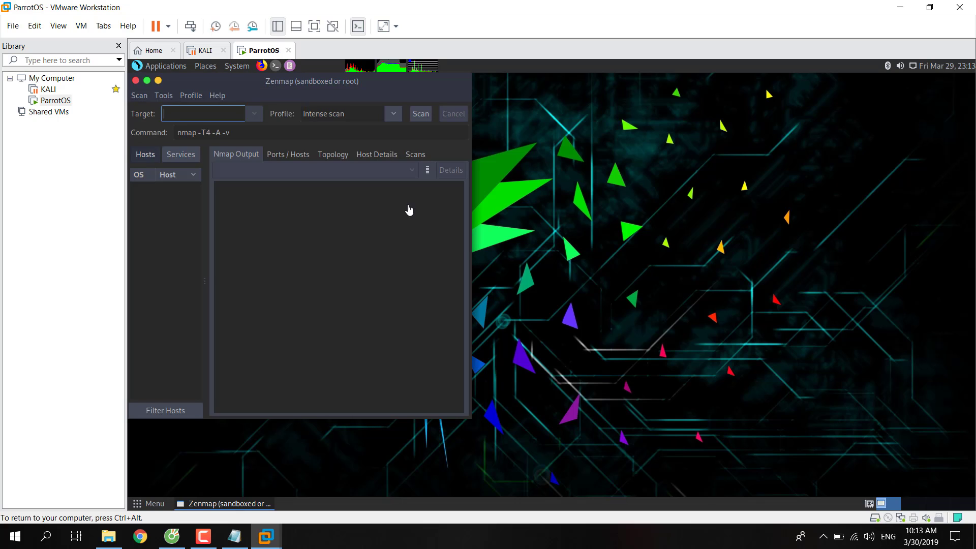
drag(372, 88, 495, 113)
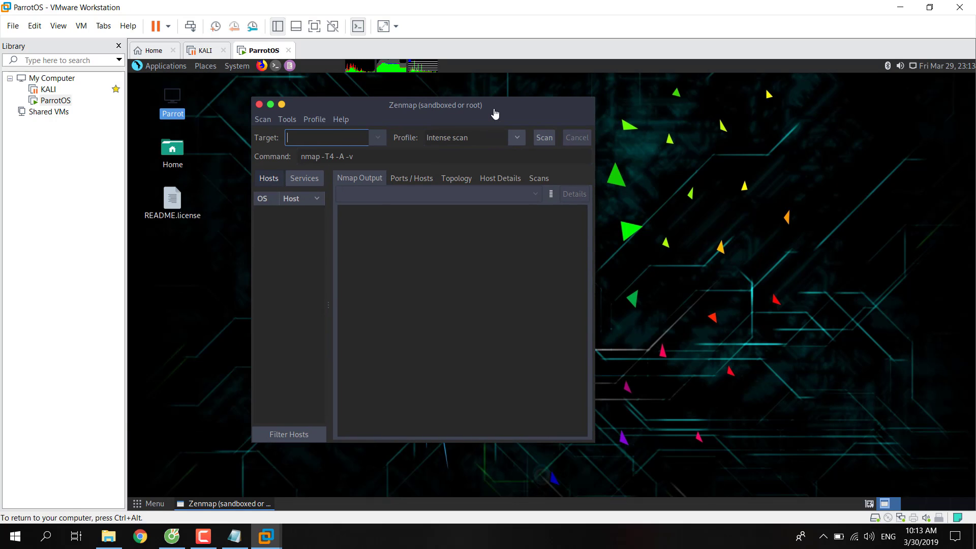
click(270, 104)
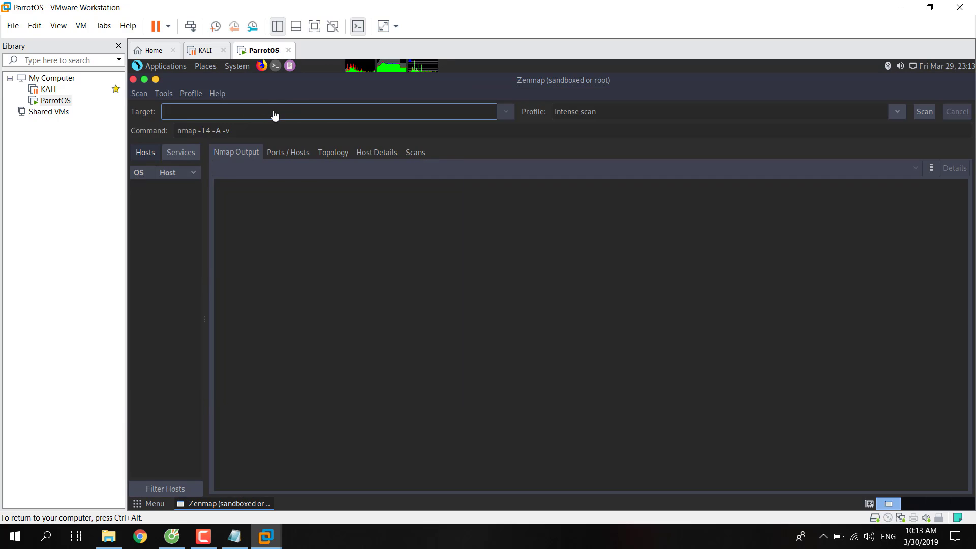
Run Zenmap's Intense scan against webscantest.com, then bring up System Monitor.
key(BackSpace)
text(ebscante4)
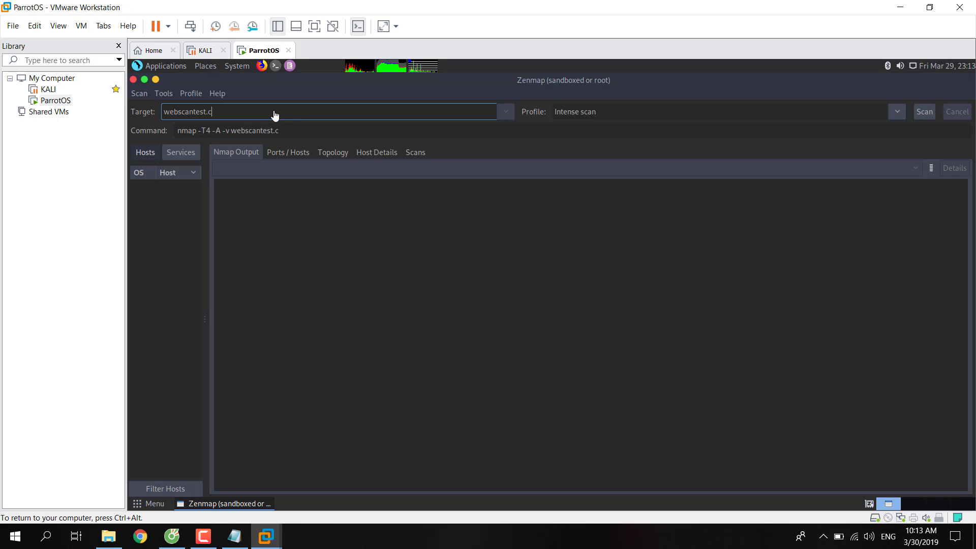
text(st.com)
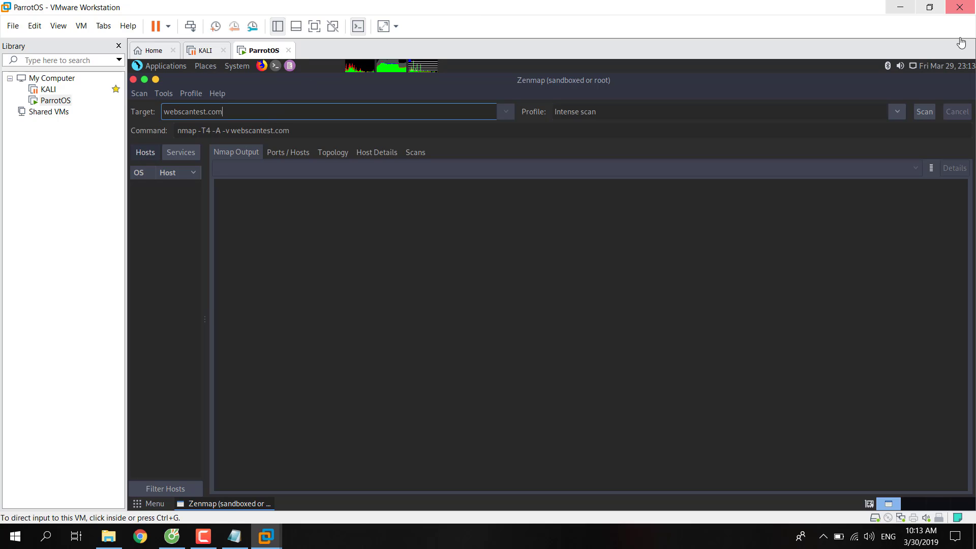
click(925, 113)
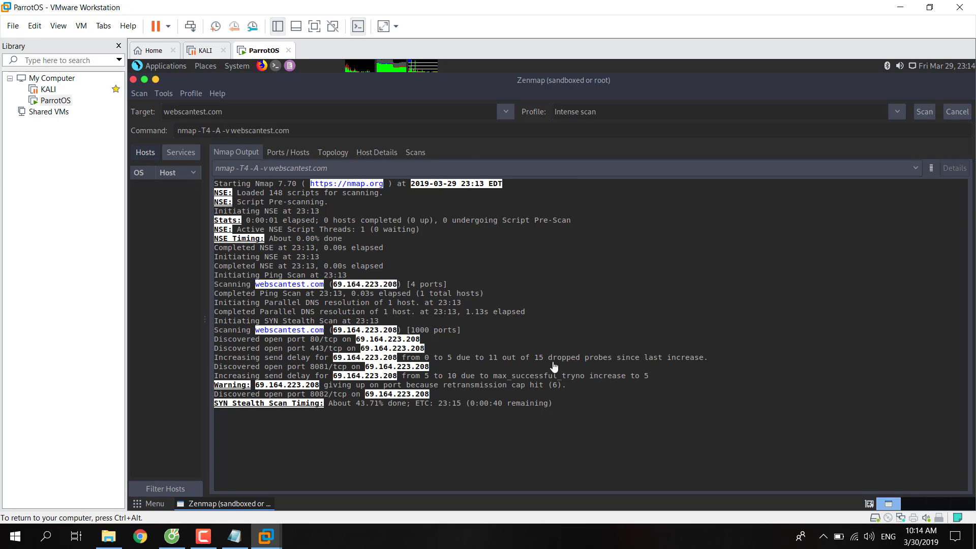
click(396, 71)
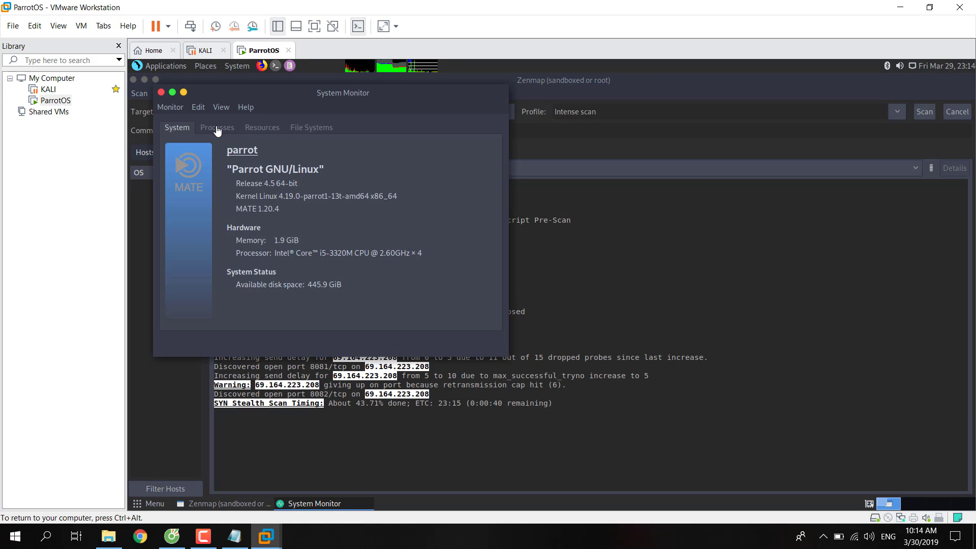
click(217, 130)
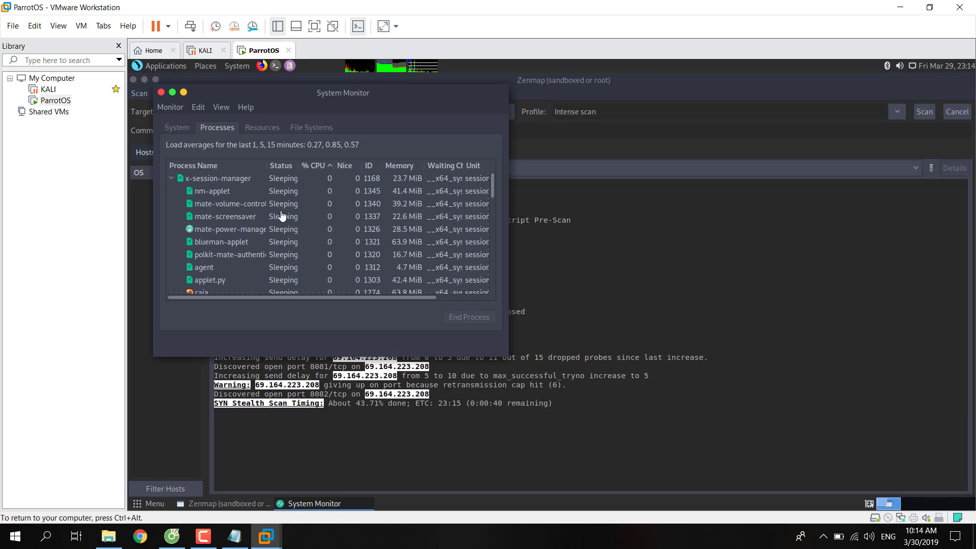
scroll(281, 217, down, 2)
scroll(281, 217, up, 2)
click(262, 128)
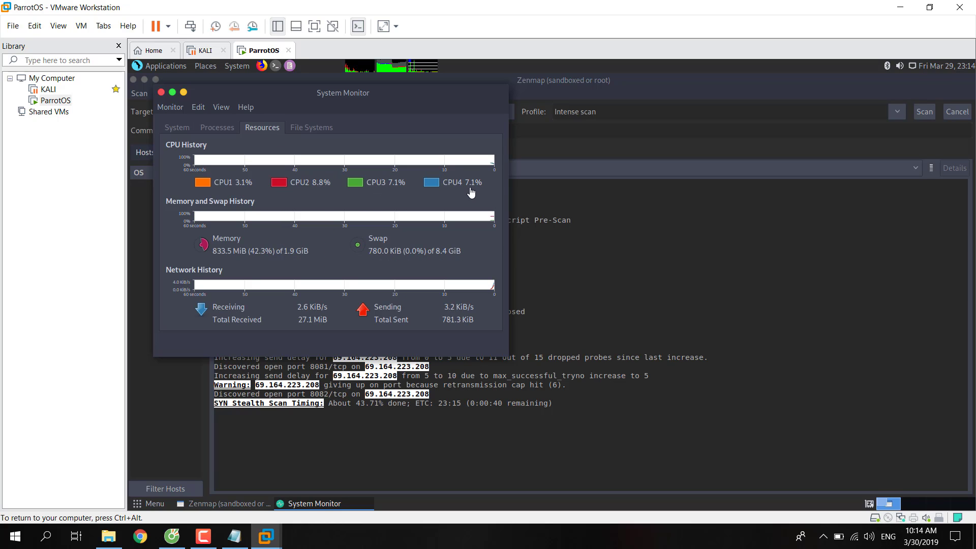
click(315, 128)
click(263, 128)
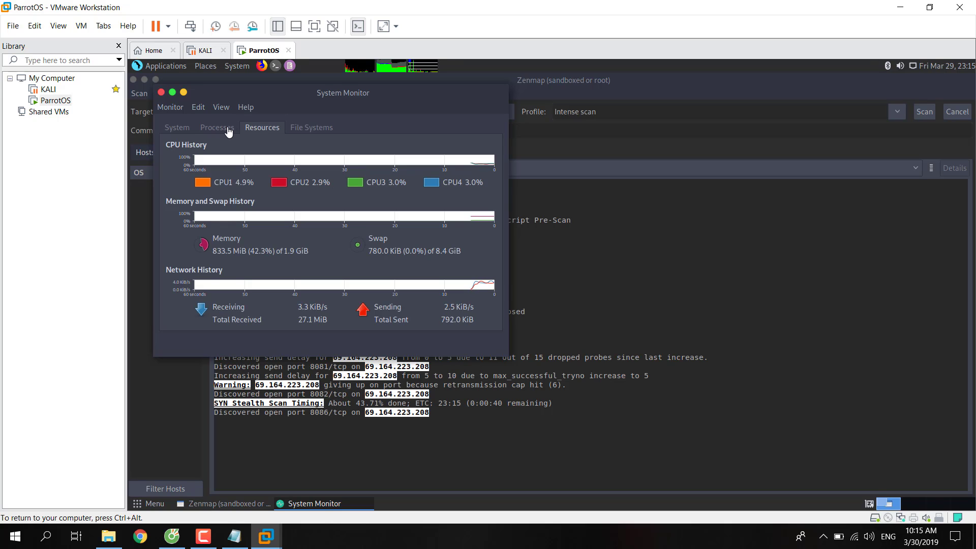
click(209, 128)
click(177, 128)
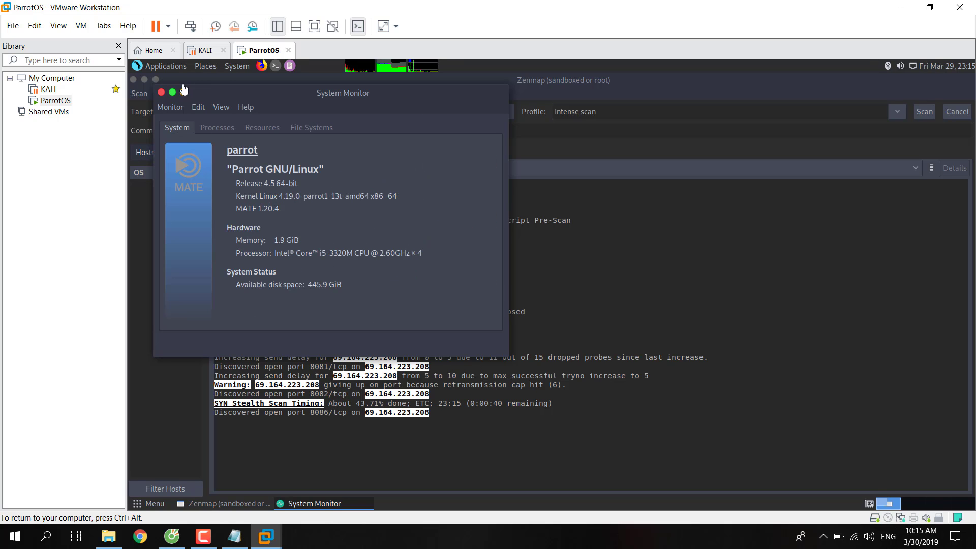
click(162, 92)
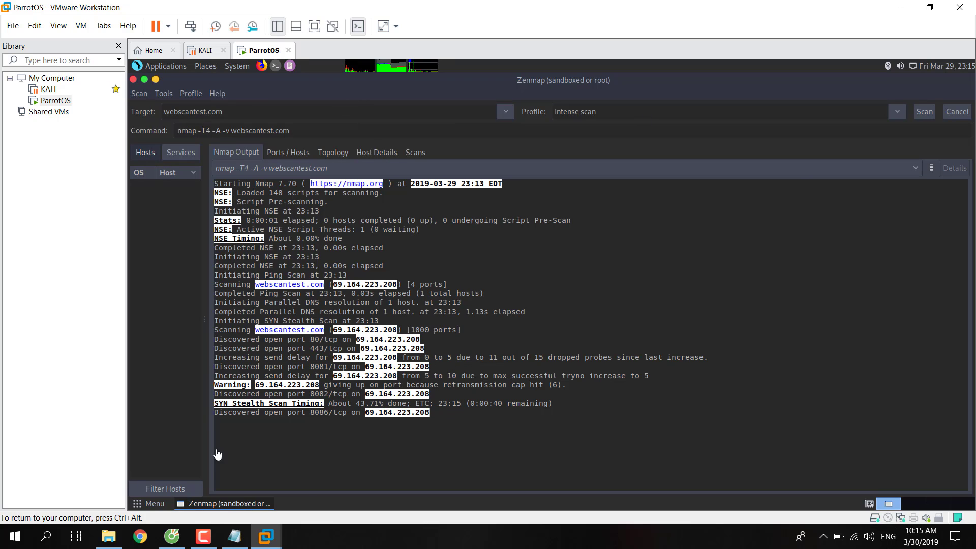
click(203, 536)
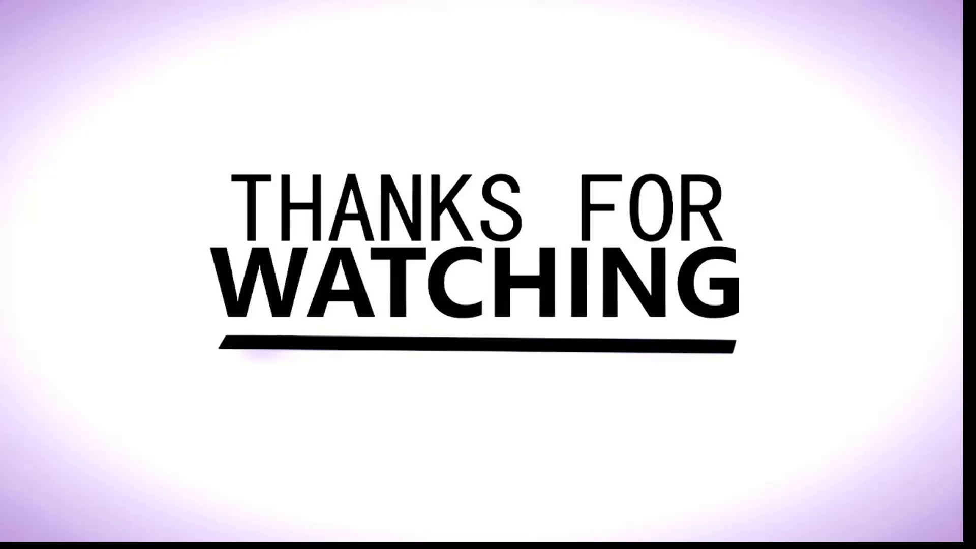